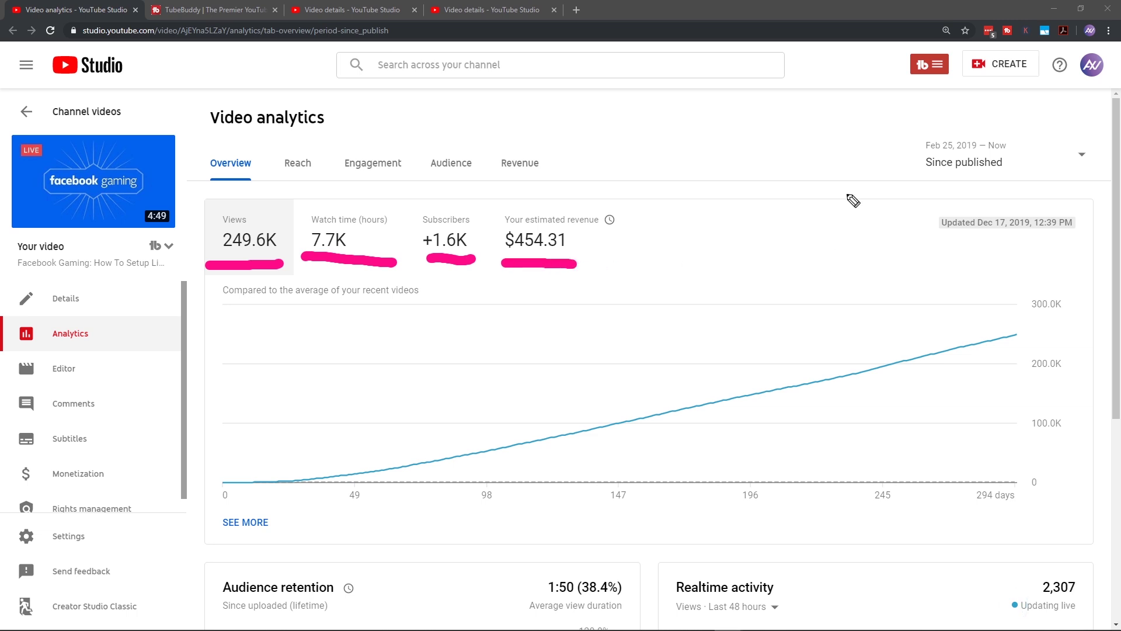
Mark the 2,307 realtime views on the analytics overview, then clear the annotation.
{"action": "mouse_move", "coordinate": [975, 585]}
{"action": "left_mouse_down"}
{"action": "mouse_move", "coordinate": [1022, 580]}
{"action": "mouse_move", "coordinate": [1009, 604]}
{"action": "left_mouse_up"}
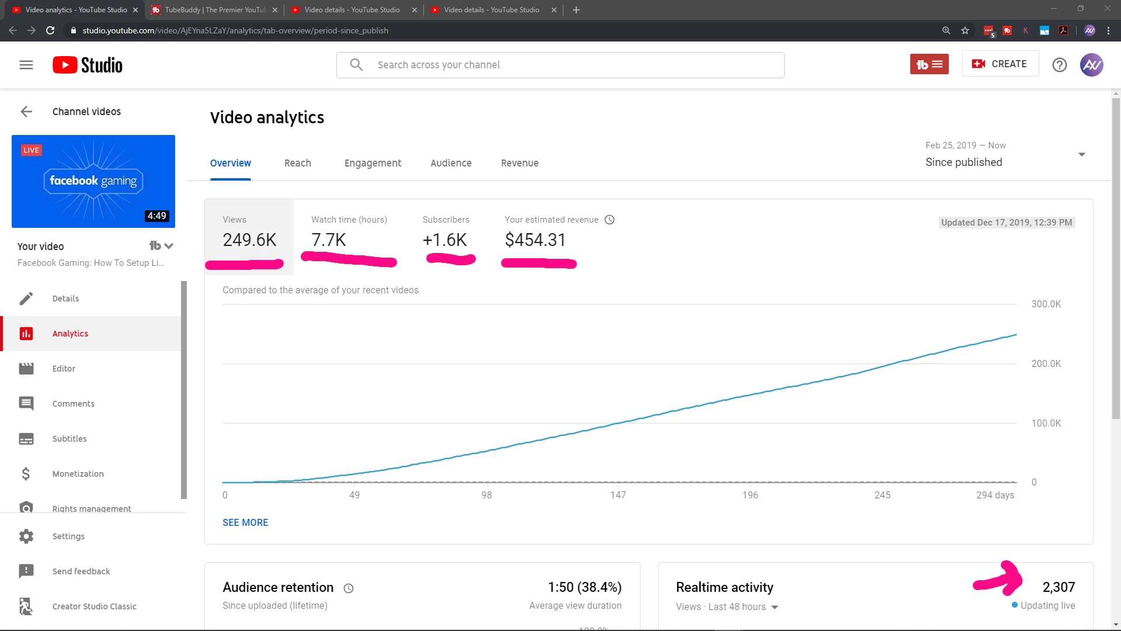
{"action": "key", "text": "Escape"}
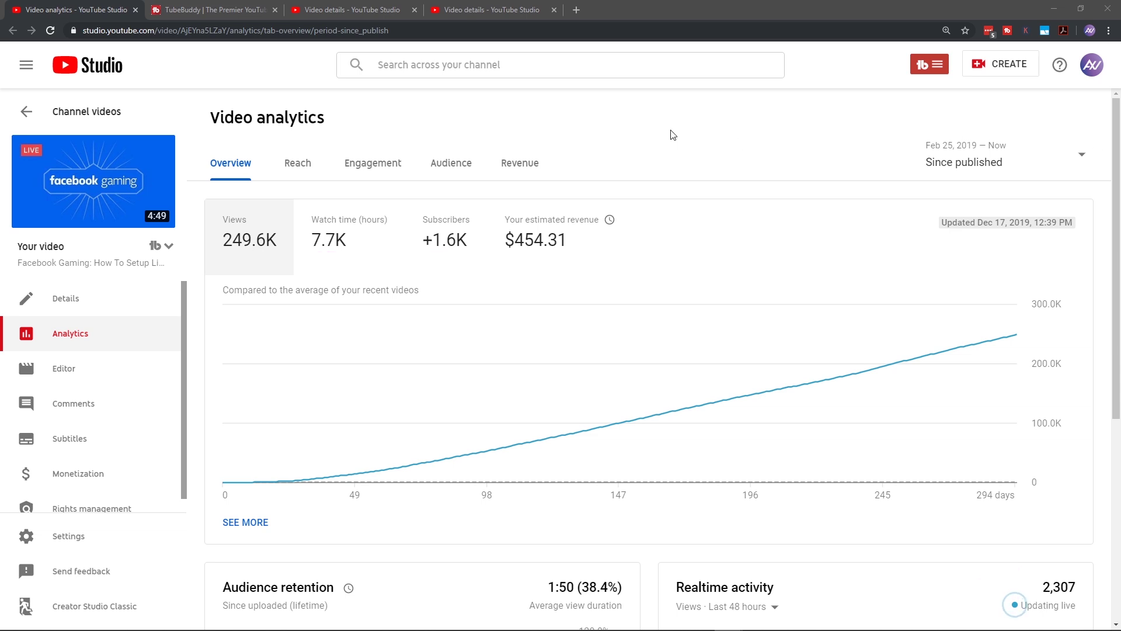
On the TubeBuddy website, point out its logo and address, then go to the How To Rank Videos details page.
{"action": "left_click", "coordinate": [199, 10]}
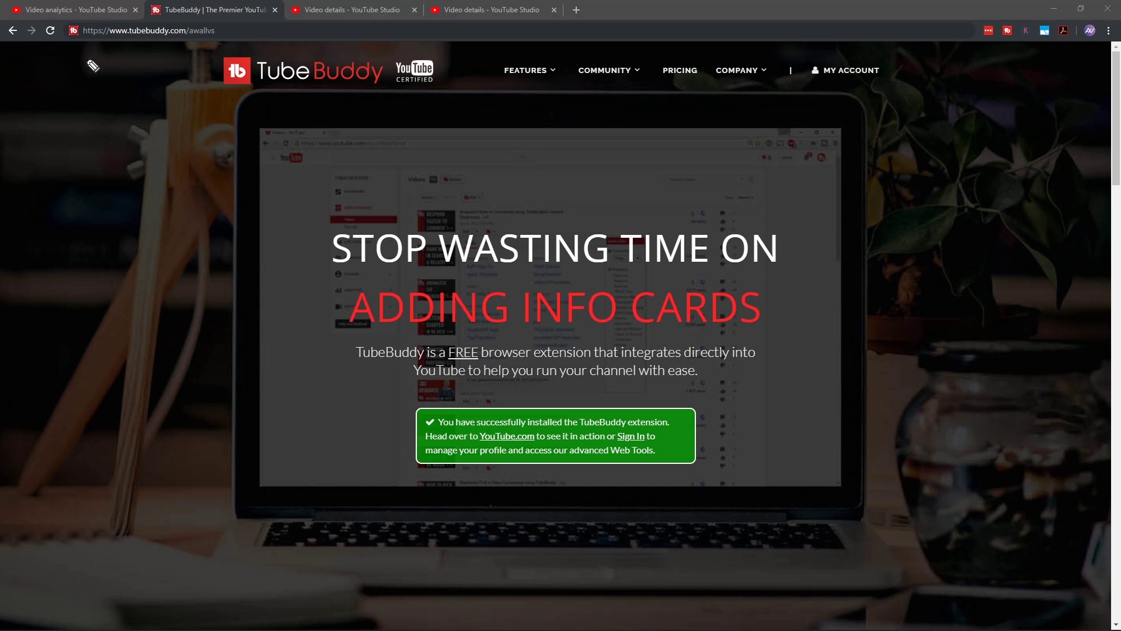
{"action": "left_click_drag", "start_coordinate": [84, 59], "coordinate": [225, 66]}
{"action": "mouse_move", "coordinate": [141, 87]}
{"action": "left_mouse_down"}
{"action": "mouse_move", "coordinate": [138, 146]}
{"action": "mouse_move", "coordinate": [120, 187]}
{"action": "mouse_move", "coordinate": [118, 111]}
{"action": "mouse_move", "coordinate": [167, 111]}
{"action": "left_mouse_up"}
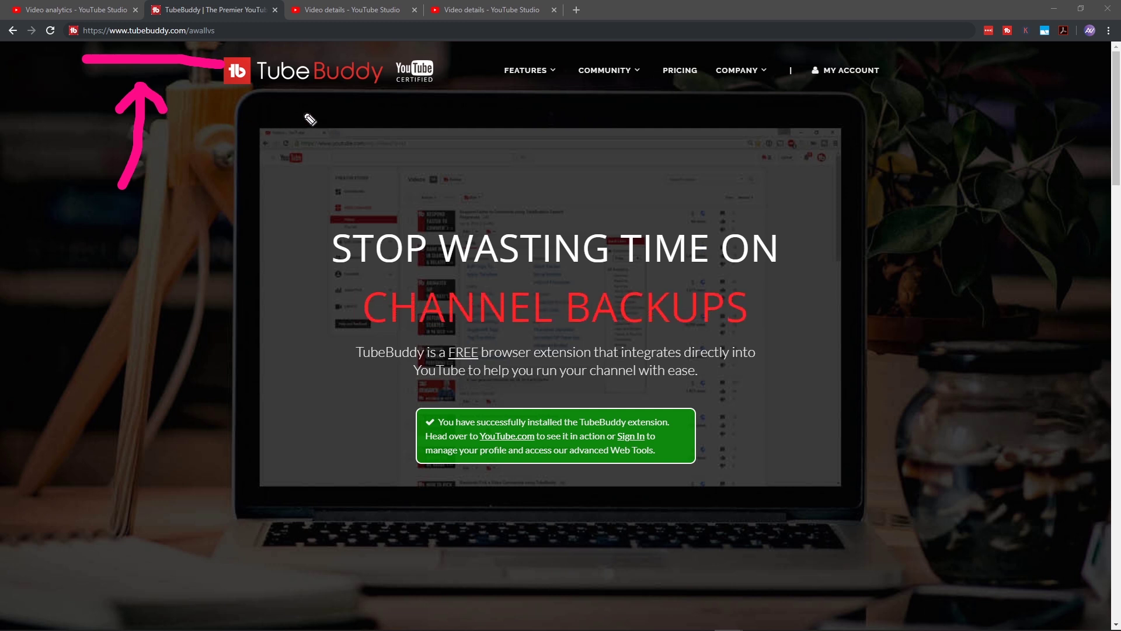
{"action": "key", "text": "Escape"}
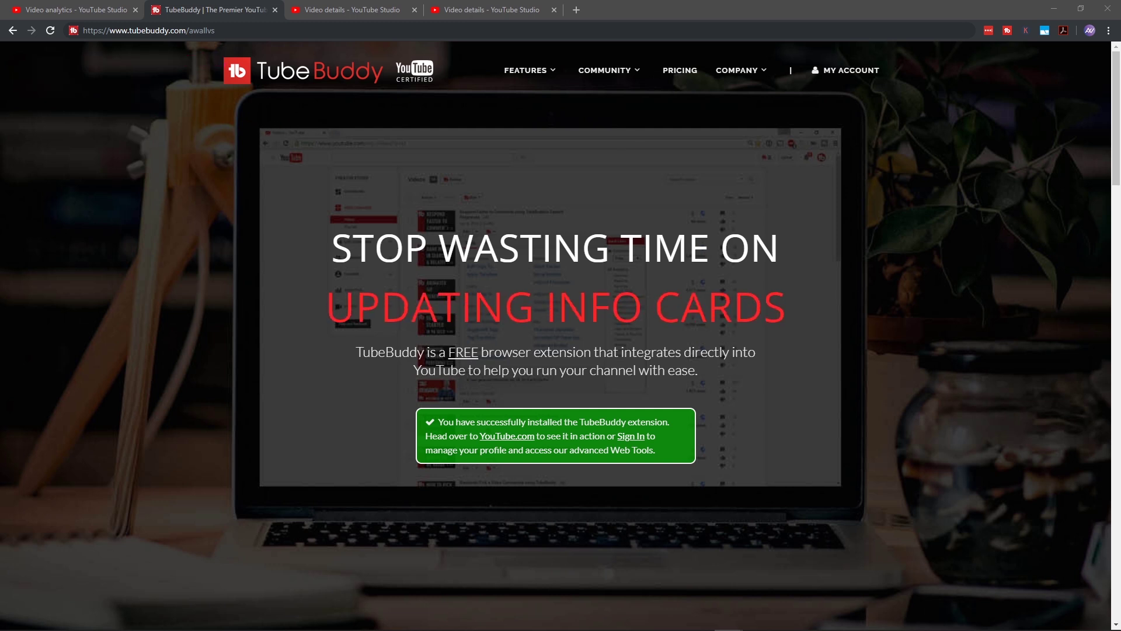
{"action": "left_click", "coordinate": [369, 10]}
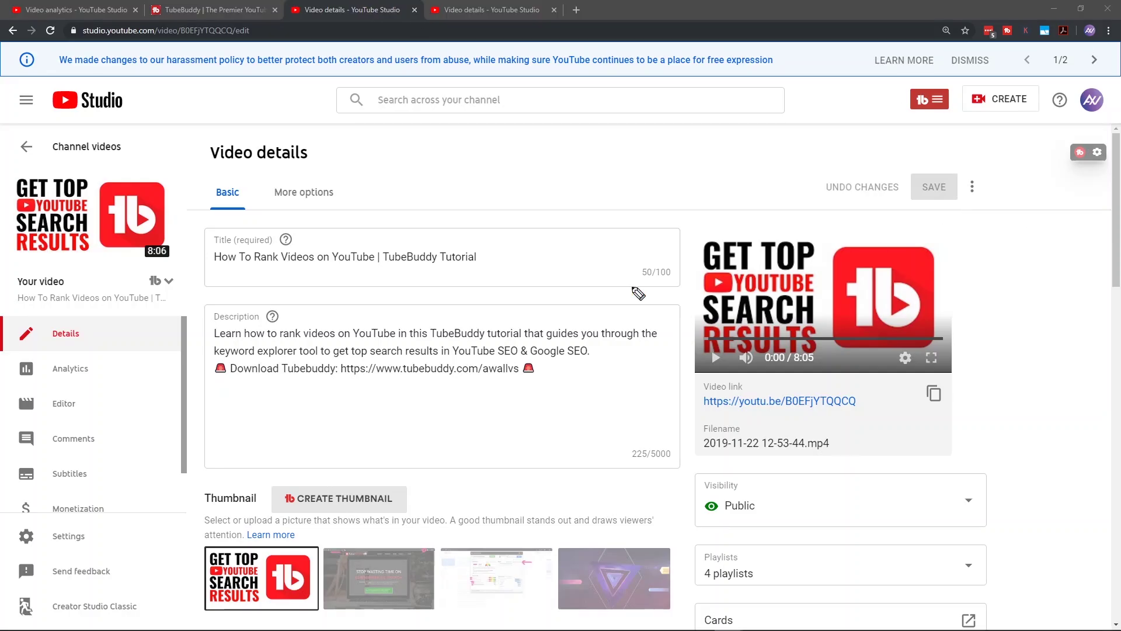
Underline the 'How To Rank Videos on YouTube' title on its details page.
{"action": "mouse_move", "coordinate": [214, 271]}
{"action": "left_mouse_down"}
{"action": "mouse_move", "coordinate": [597, 271]}
{"action": "mouse_move", "coordinate": [743, 536]}
{"action": "mouse_move", "coordinate": [610, 540]}
{"action": "mouse_move", "coordinate": [634, 601]}
{"action": "mouse_move", "coordinate": [672, 578]}
{"action": "mouse_move", "coordinate": [623, 543]}
{"action": "mouse_move", "coordinate": [626, 582]}
{"action": "mouse_move", "coordinate": [639, 560]}
{"action": "mouse_move", "coordinate": [660, 561]}
{"action": "mouse_move", "coordinate": [668, 589]}
{"action": "mouse_move", "coordinate": [612, 540]}
{"action": "left_mouse_up"}
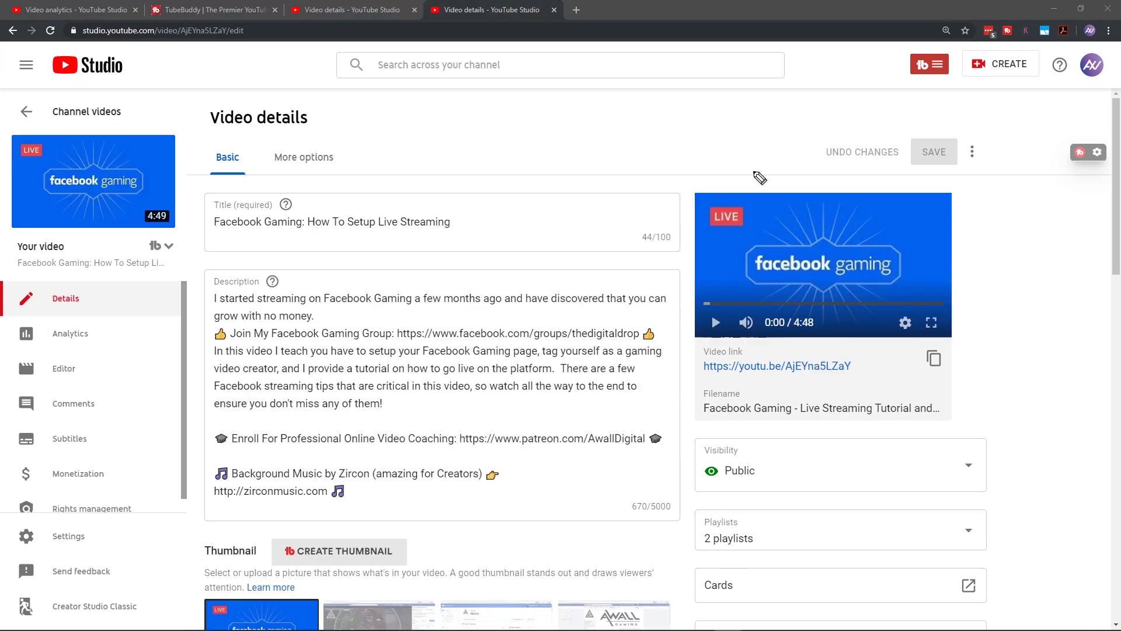
Mark the Facebook Gaming title, then scroll down to its 14 rank-badged tags and box them.
{"action": "left_click_drag", "start_coordinate": [467, 220], "coordinate": [545, 221]}
{"action": "scroll", "coordinate": [729, 164], "scroll_direction": "down", "scroll_amount": 8}
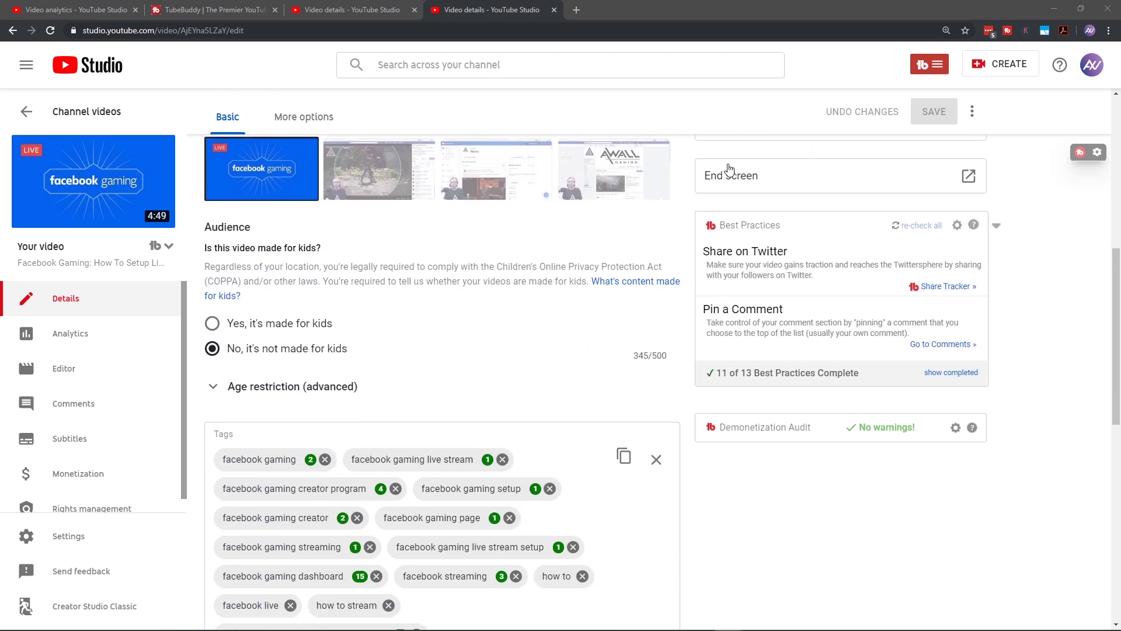
{"action": "scroll", "coordinate": [729, 169], "scroll_direction": "down", "scroll_amount": 4}
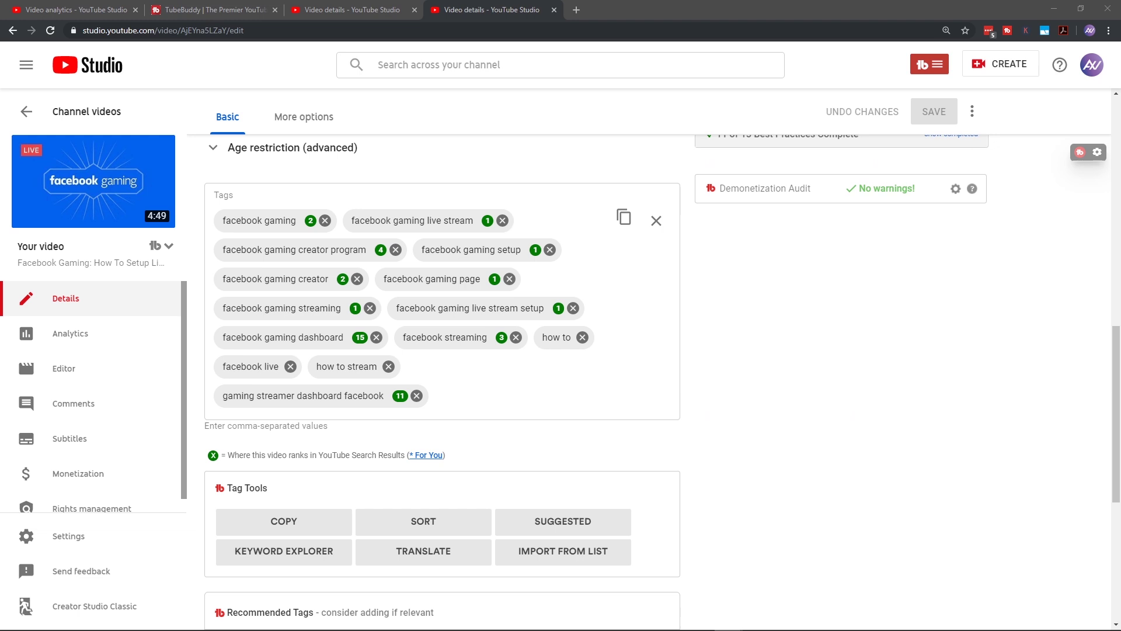
{"action": "mouse_move", "coordinate": [292, 173]}
{"action": "left_mouse_down"}
{"action": "mouse_move", "coordinate": [205, 217]}
{"action": "mouse_move", "coordinate": [207, 444]}
{"action": "mouse_move", "coordinate": [777, 434]}
{"action": "mouse_move", "coordinate": [732, 184]}
{"action": "mouse_move", "coordinate": [324, 184]}
{"action": "mouse_move", "coordinate": [289, 173]}
{"action": "left_mouse_up"}
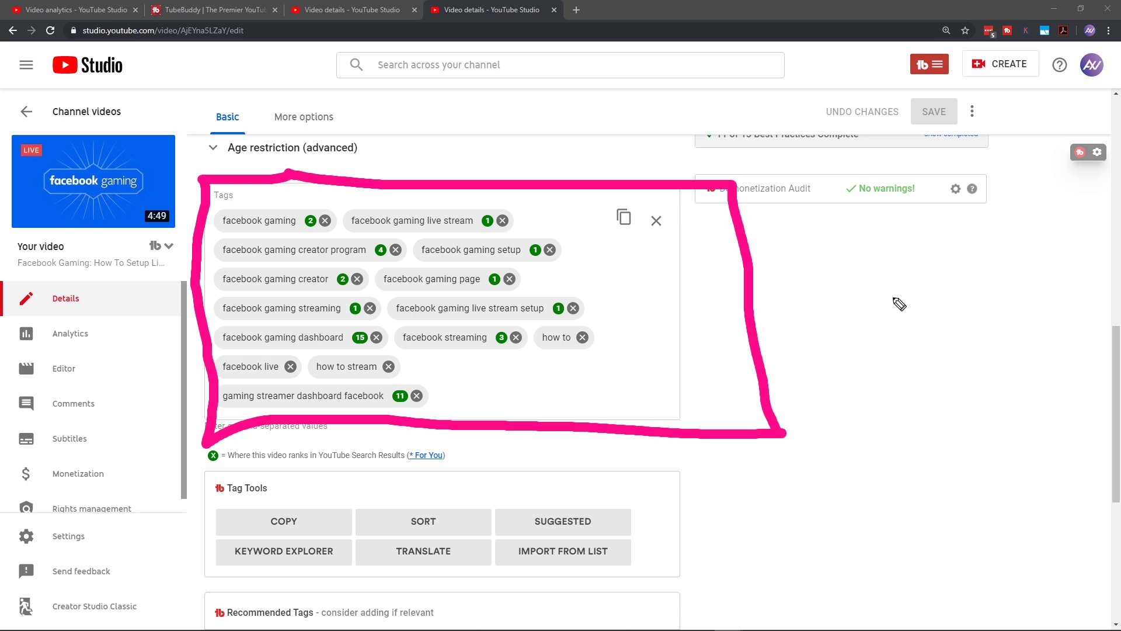
{"action": "key", "text": "Escape"}
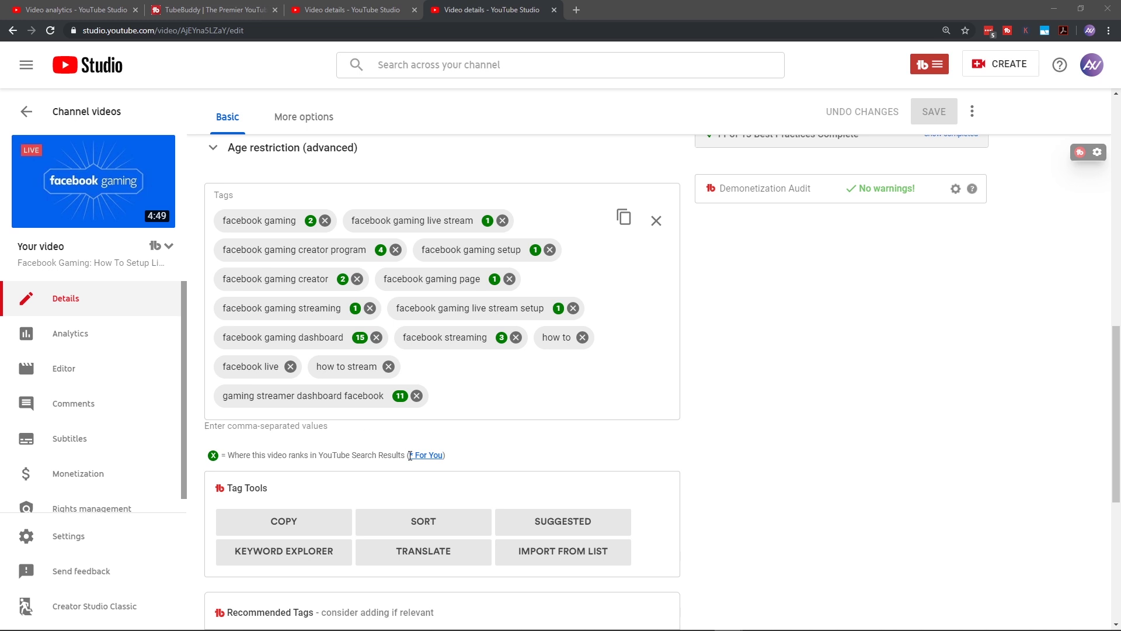
Re-sort the 14 tags by search rank with Tag Sorter's auto-sort and apply it.
{"action": "left_click", "coordinate": [424, 520]}
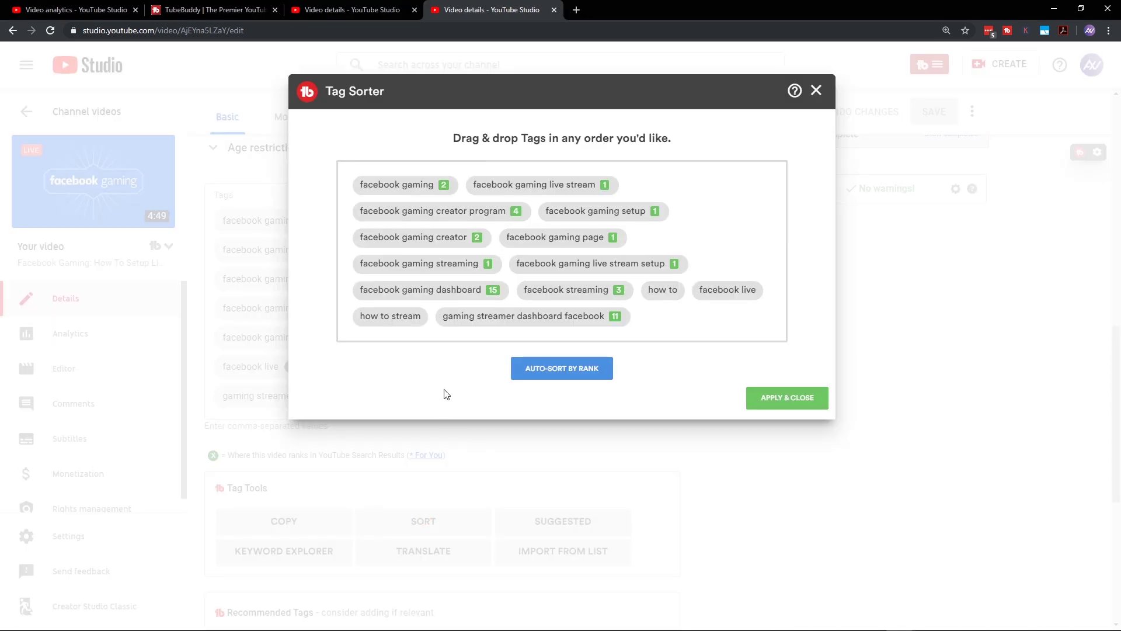
{"action": "left_click", "coordinate": [604, 382]}
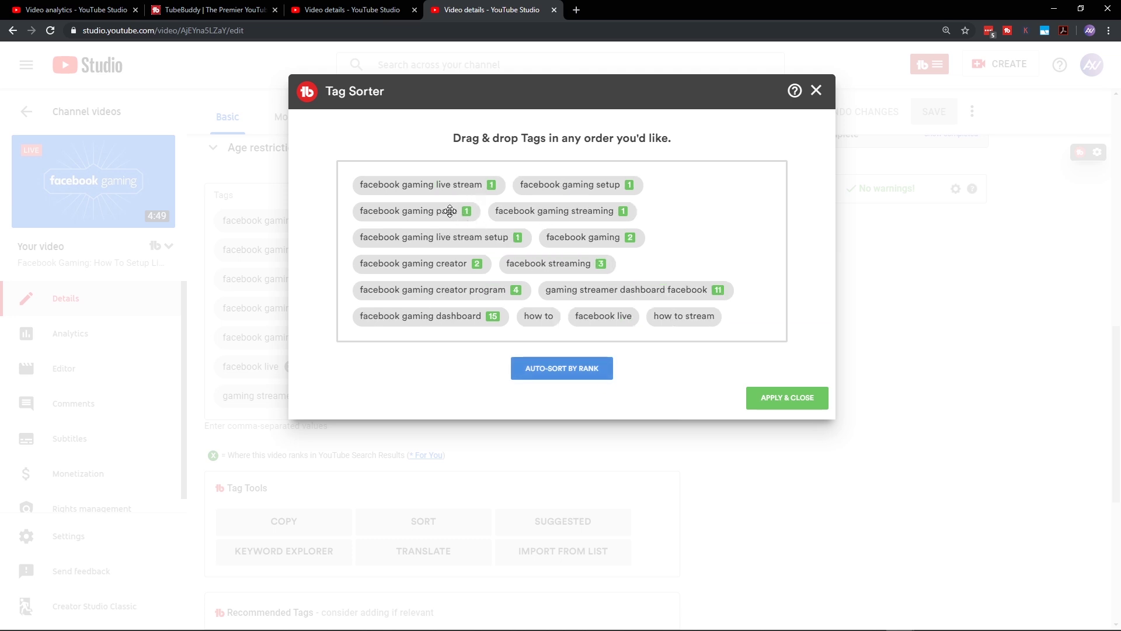
{"action": "left_click", "coordinate": [796, 399]}
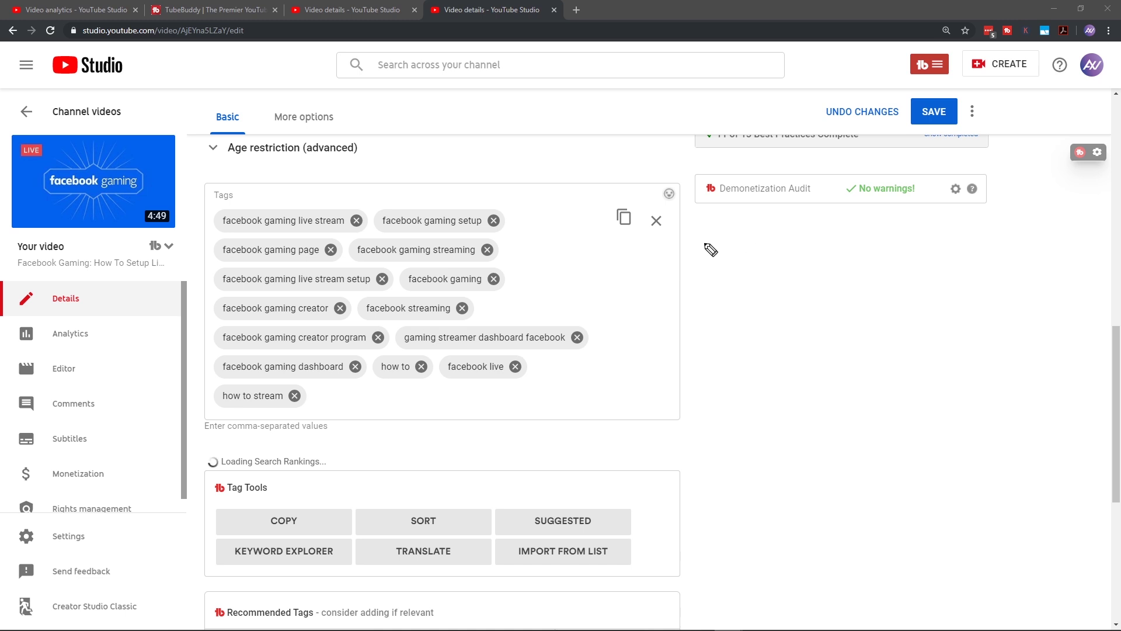
{"action": "mouse_move", "coordinate": [775, 239]}
{"action": "left_mouse_down"}
{"action": "mouse_move", "coordinate": [734, 237]}
{"action": "mouse_move", "coordinate": [792, 318]}
{"action": "mouse_move", "coordinate": [724, 337]}
{"action": "left_mouse_up"}
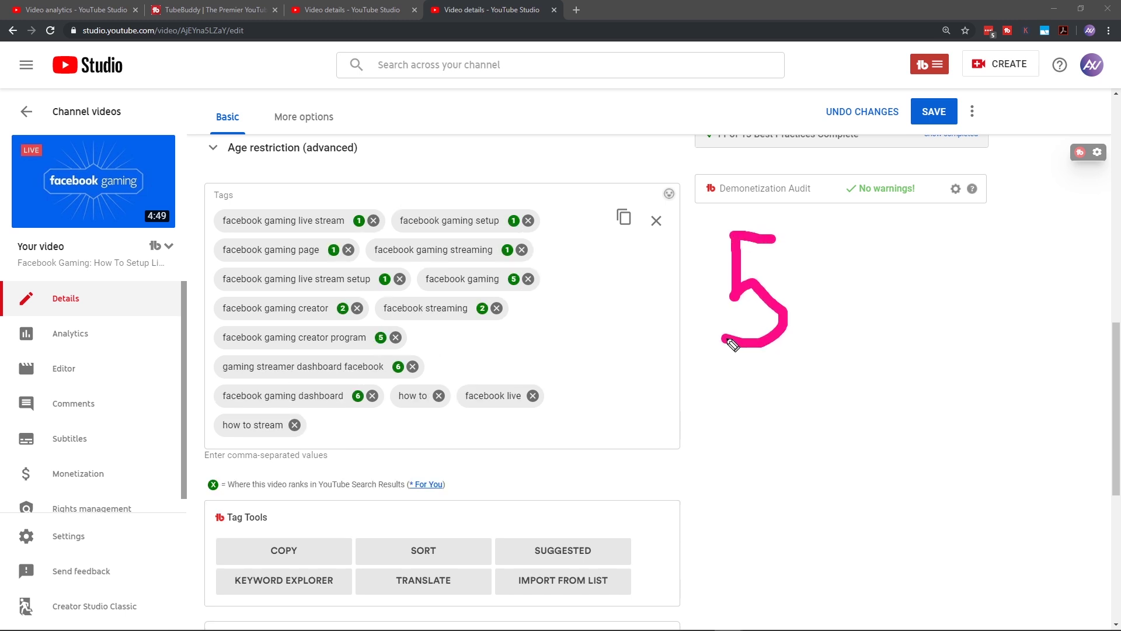
{"action": "left_click", "coordinate": [210, 222]}
{"action": "left_click", "coordinate": [397, 219]}
{"action": "left_click", "coordinate": [209, 250]}
{"action": "left_click", "coordinate": [365, 248]}
{"action": "left_click", "coordinate": [208, 283]}
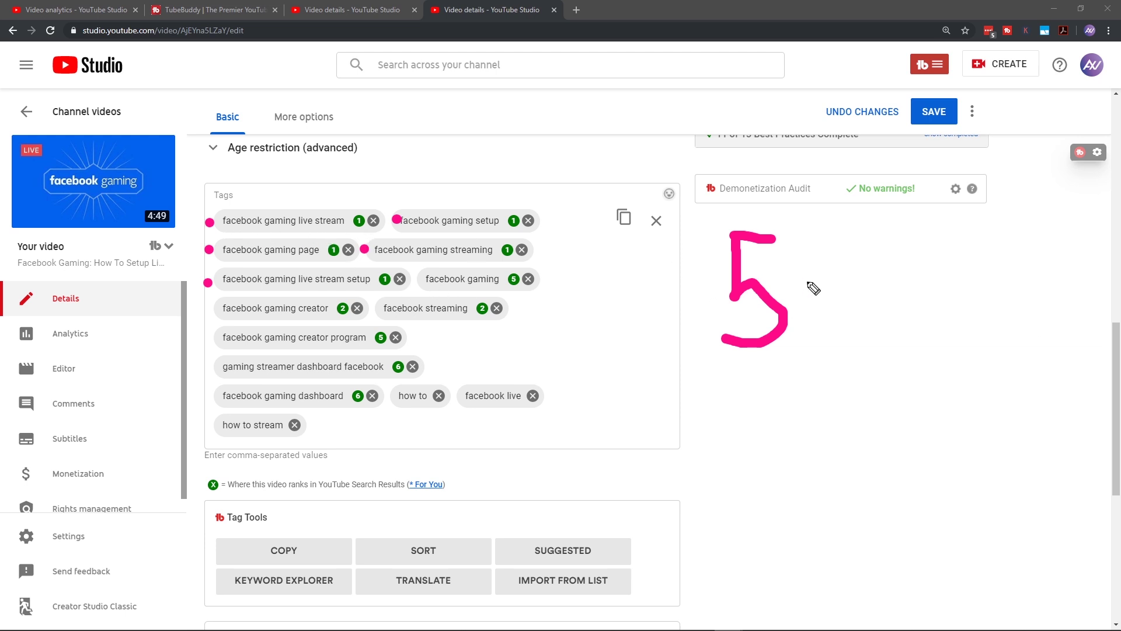
{"action": "mouse_move", "coordinate": [812, 243]}
{"action": "left_mouse_down"}
{"action": "mouse_move", "coordinate": [843, 272]}
{"action": "mouse_move", "coordinate": [811, 275]}
{"action": "mouse_move", "coordinate": [856, 253]}
{"action": "left_mouse_up"}
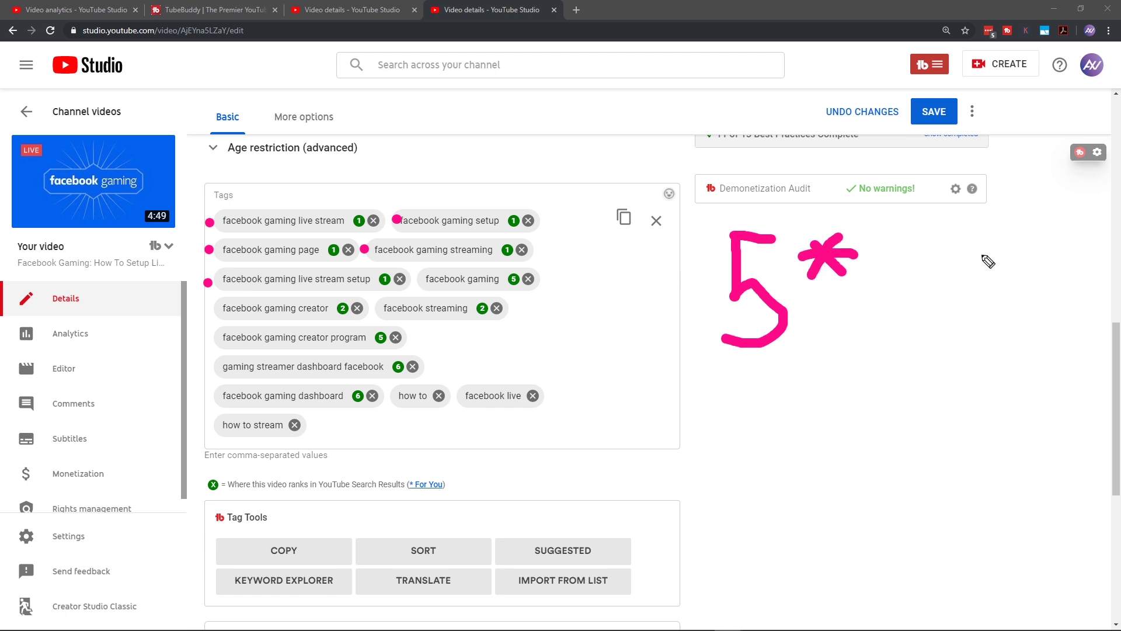
{"action": "key", "text": "Escape"}
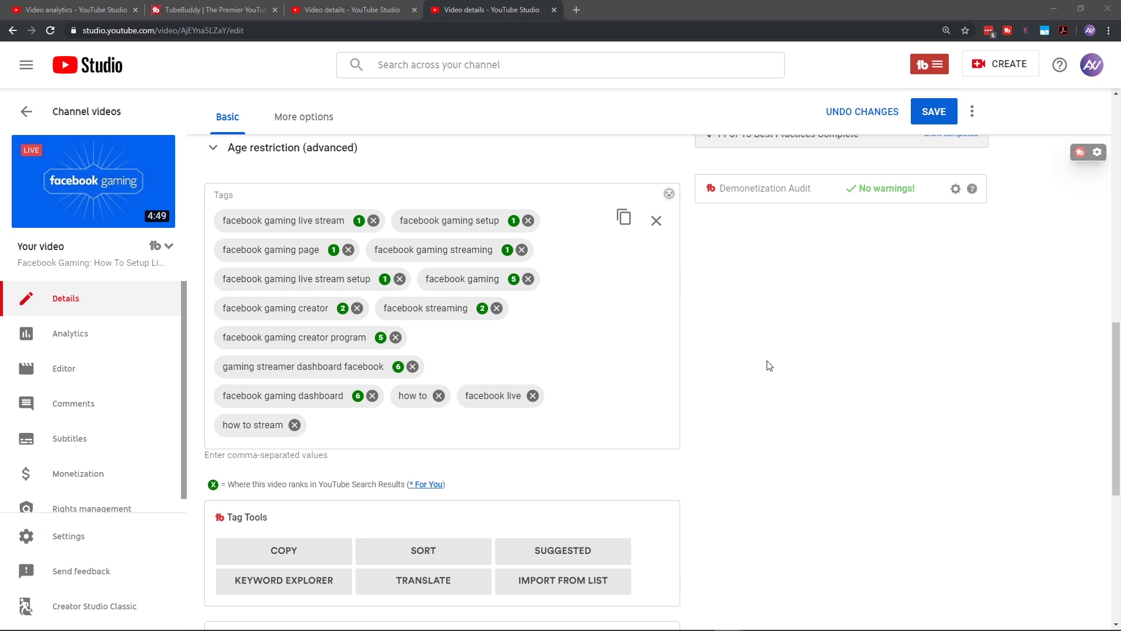
{"action": "scroll", "coordinate": [770, 366], "scroll_direction": "up", "scroll_amount": 8}
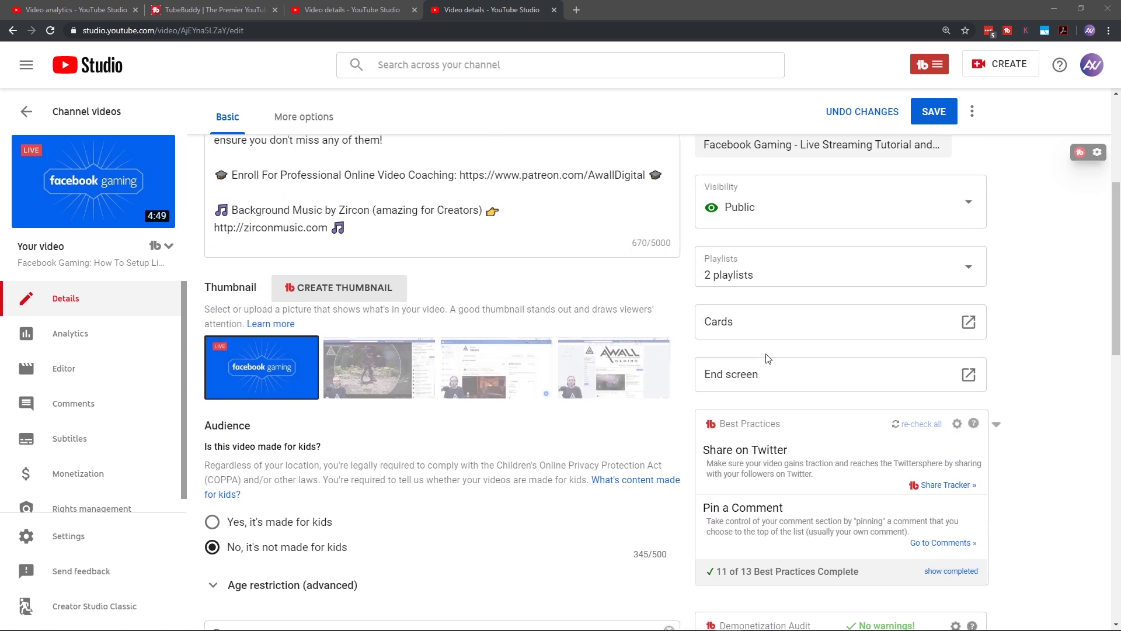
{"action": "scroll", "coordinate": [769, 358], "scroll_direction": "up", "scroll_amount": 5}
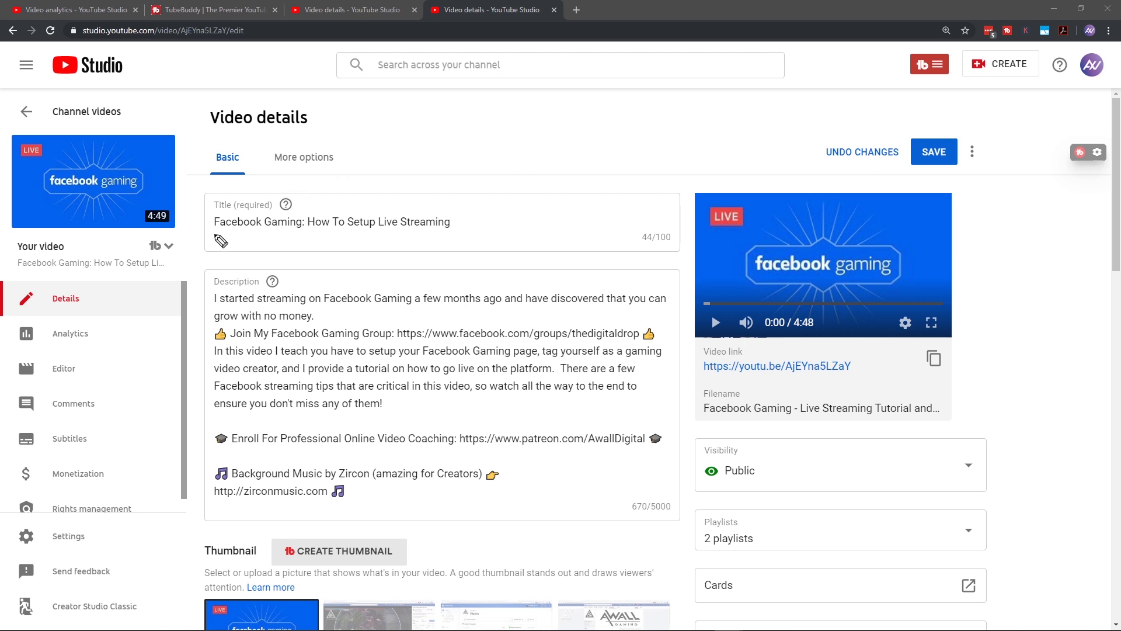
{"action": "left_click_drag", "start_coordinate": [209, 235], "coordinate": [308, 237]}
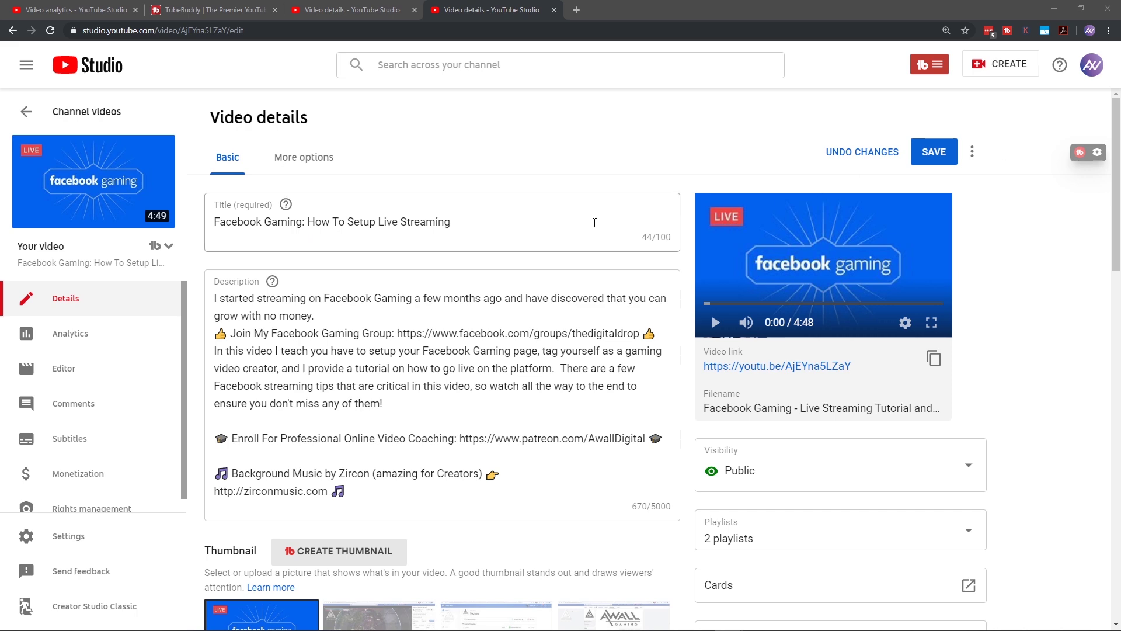
{"action": "scroll", "coordinate": [592, 231], "scroll_direction": "down", "scroll_amount": 12}
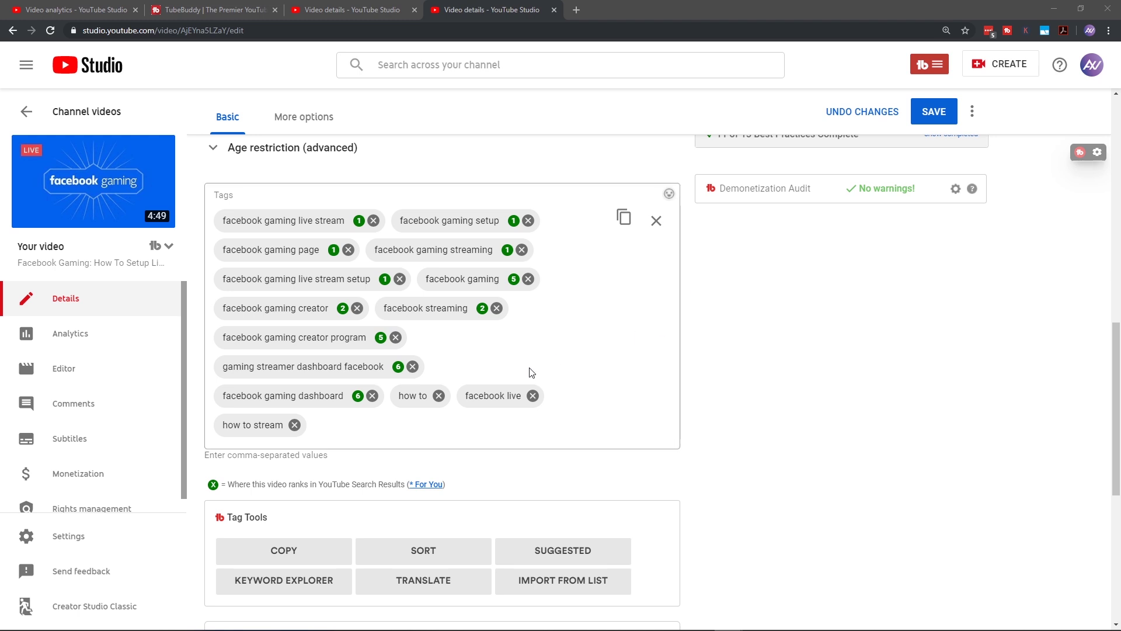
Search Keyword Explorer for 'facebook gaming' to get its Fair 35/100 score and related tags.
{"action": "left_click", "coordinate": [345, 589]}
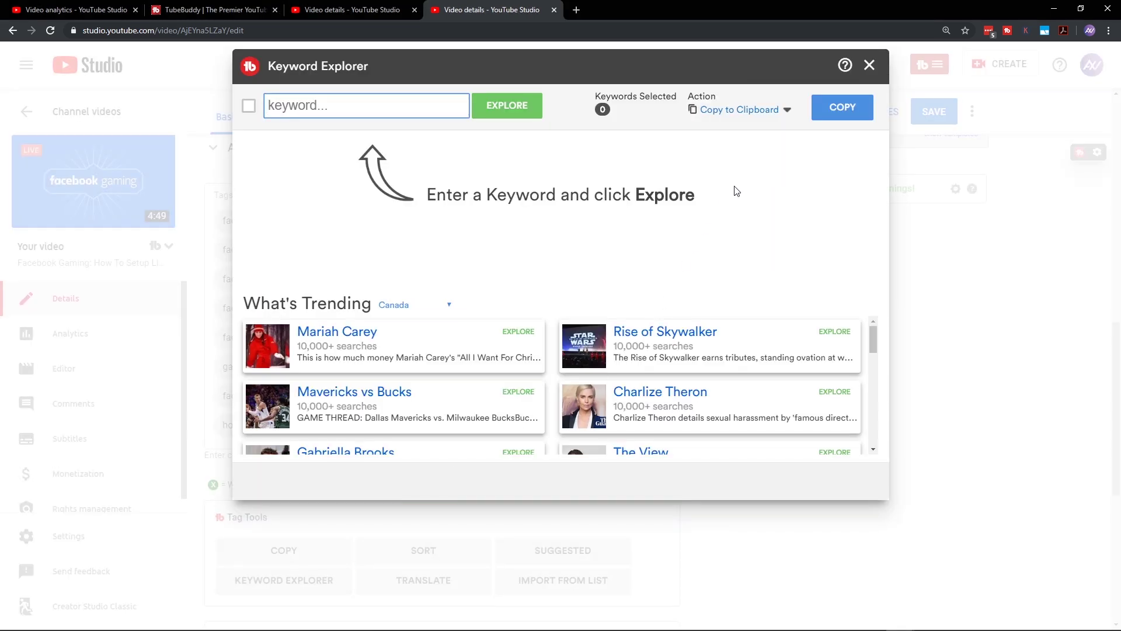
{"action": "type", "text": "facebook gaming"}
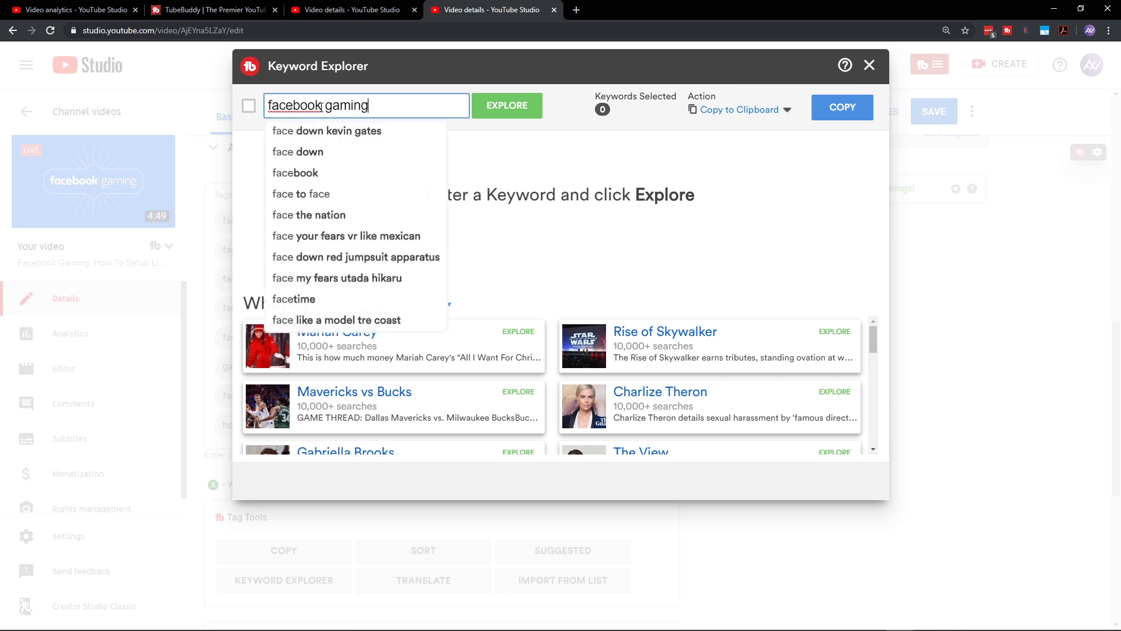
{"action": "left_click", "coordinate": [504, 108]}
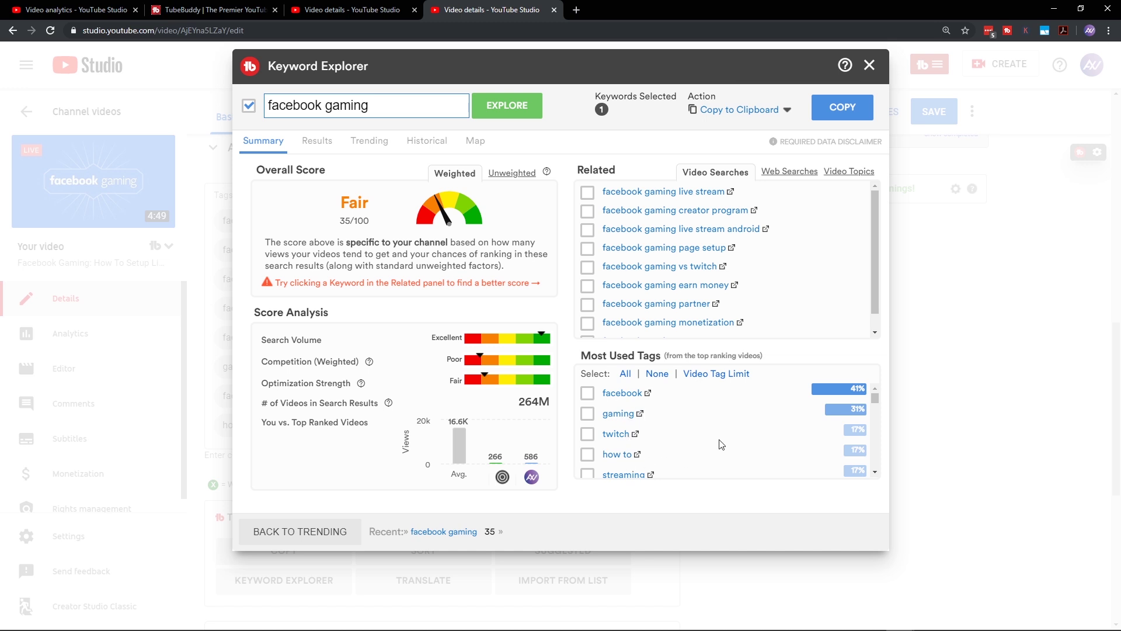
Tick facebook gaming creator, facebook gaming partner and facebook gaming dashboard among the Most Used Tags.
{"action": "scroll", "coordinate": [722, 445], "scroll_direction": "down", "scroll_amount": 1}
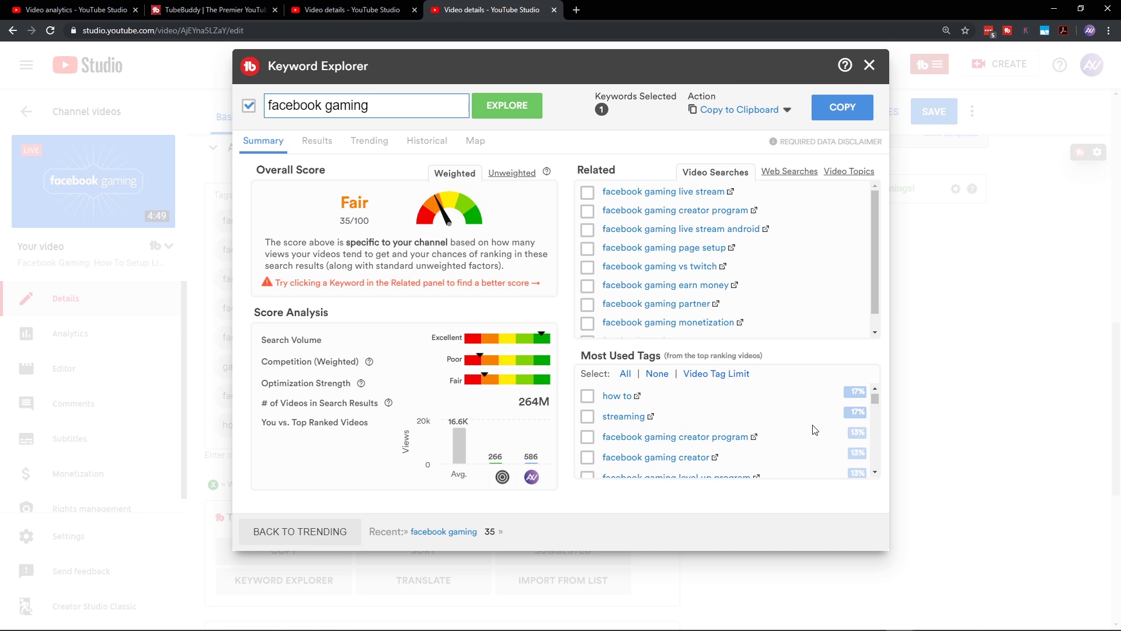
{"action": "scroll", "coordinate": [815, 430], "scroll_direction": "down", "scroll_amount": 1}
{"action": "scroll", "coordinate": [815, 430], "scroll_direction": "up", "scroll_amount": 1}
{"action": "left_click", "coordinate": [588, 459]}
{"action": "scroll", "coordinate": [780, 426], "scroll_direction": "down", "scroll_amount": 1}
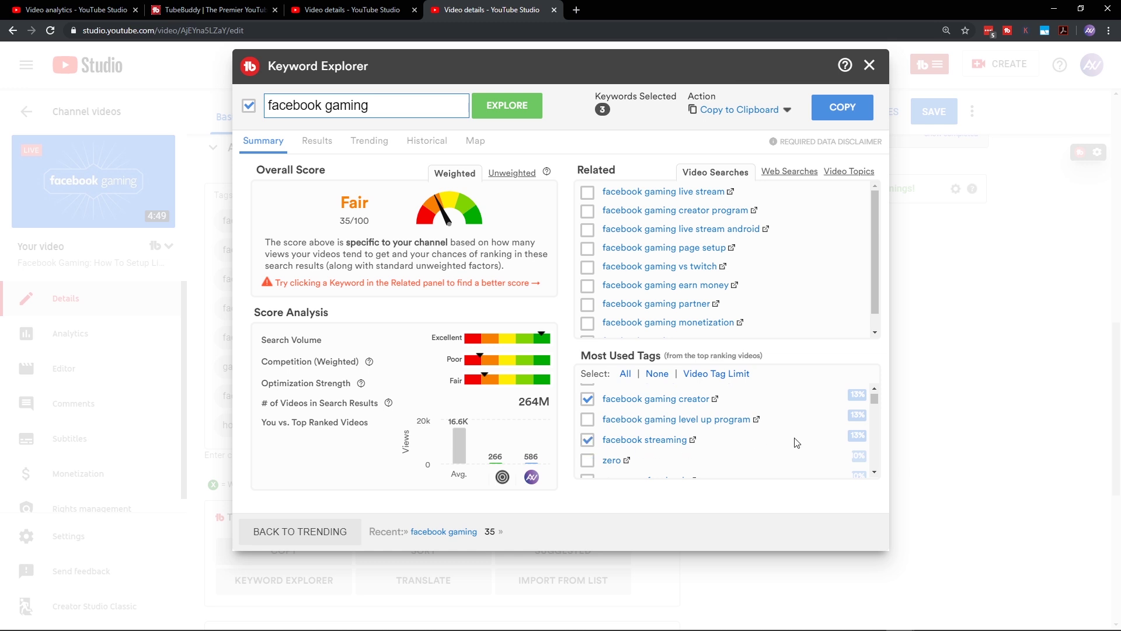
{"action": "scroll", "coordinate": [813, 438], "scroll_direction": "down", "scroll_amount": 5}
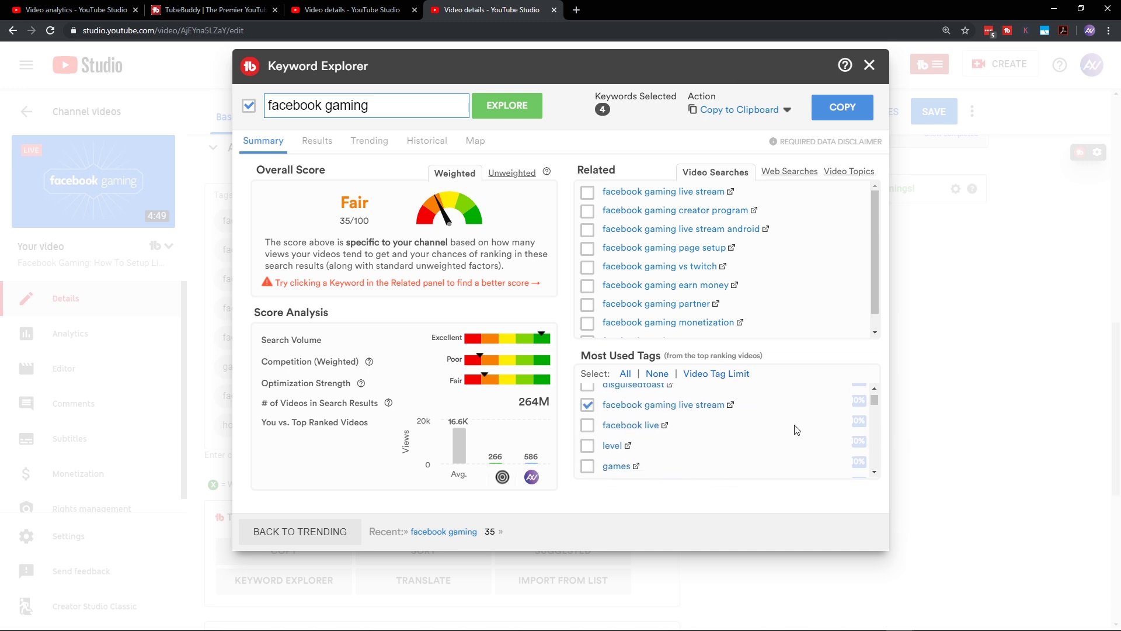
{"action": "scroll", "coordinate": [797, 431], "scroll_direction": "down", "scroll_amount": 6}
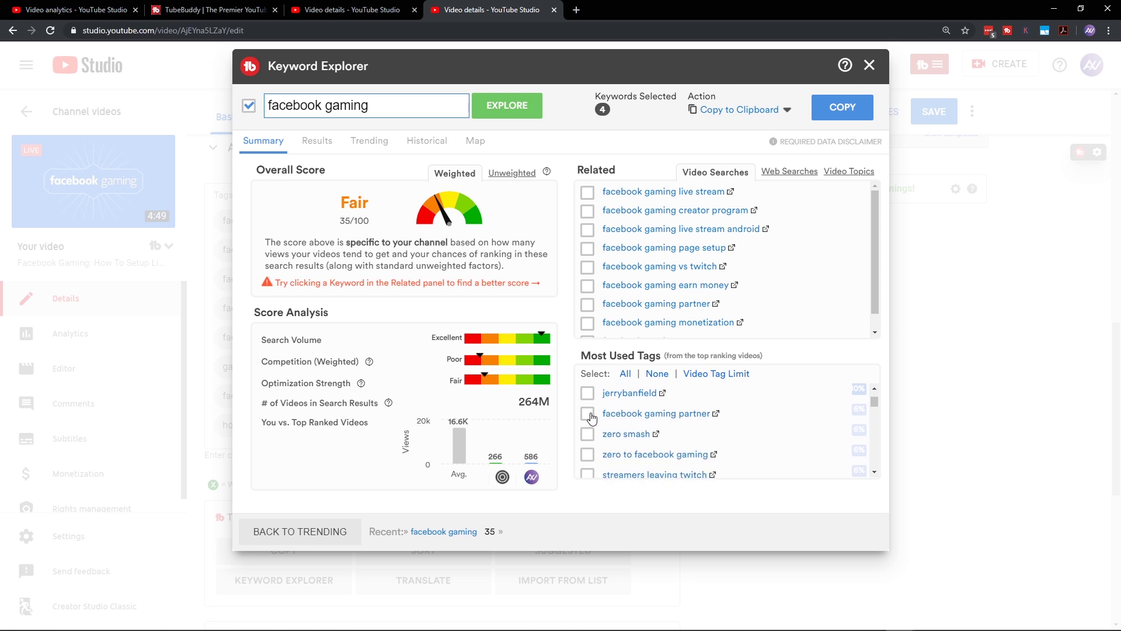
{"action": "left_click", "coordinate": [587, 413]}
{"action": "scroll", "coordinate": [796, 430], "scroll_direction": "down", "scroll_amount": 4}
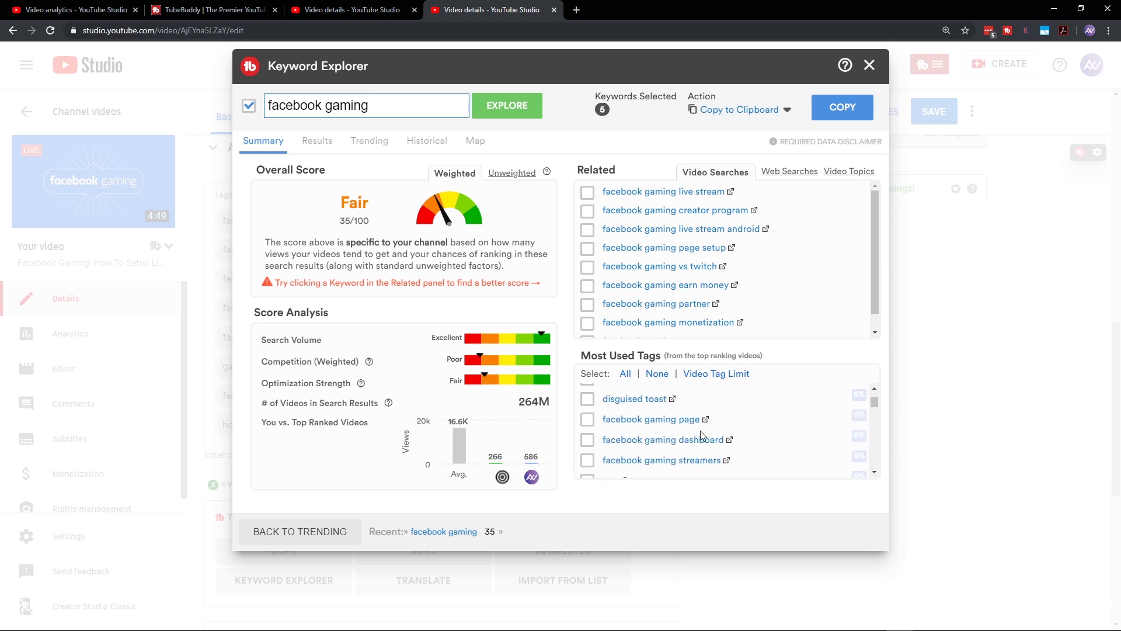
{"action": "left_click", "coordinate": [588, 441]}
Insert the selected keywords into the current video's tags and close Keyword Explorer.
{"action": "left_click", "coordinate": [763, 112]}
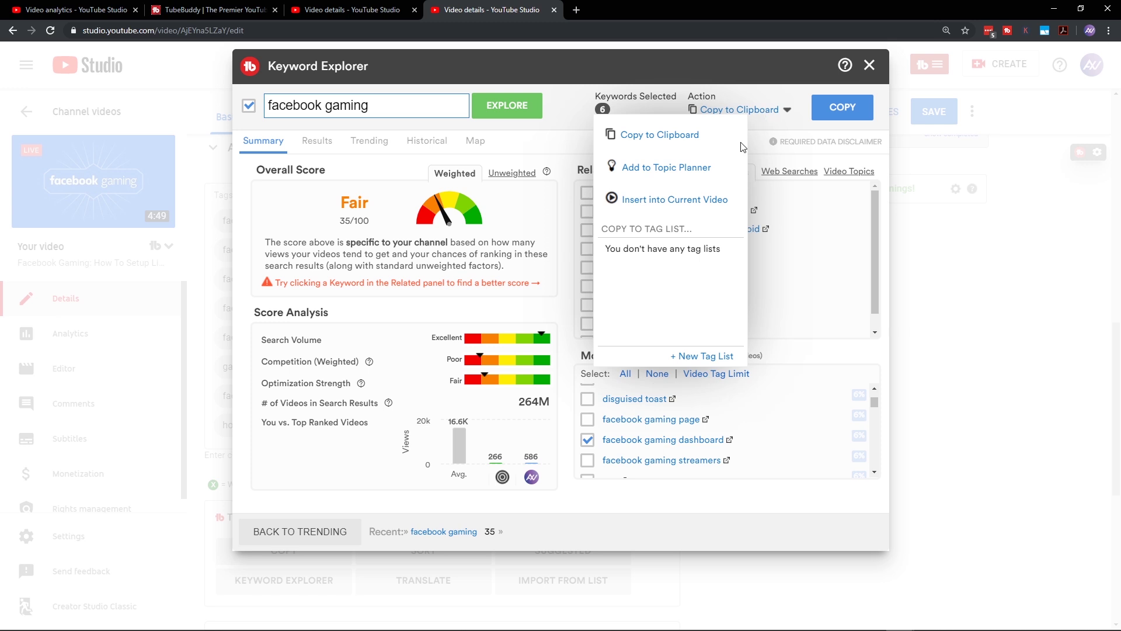
{"action": "left_click", "coordinate": [701, 199]}
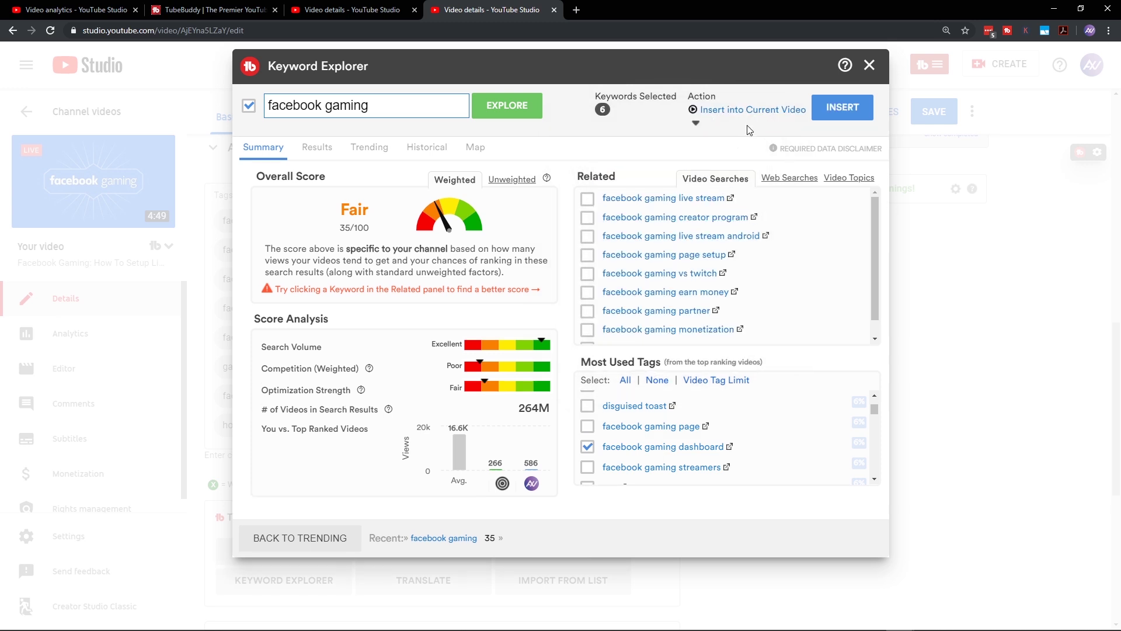
{"action": "left_click", "coordinate": [852, 109]}
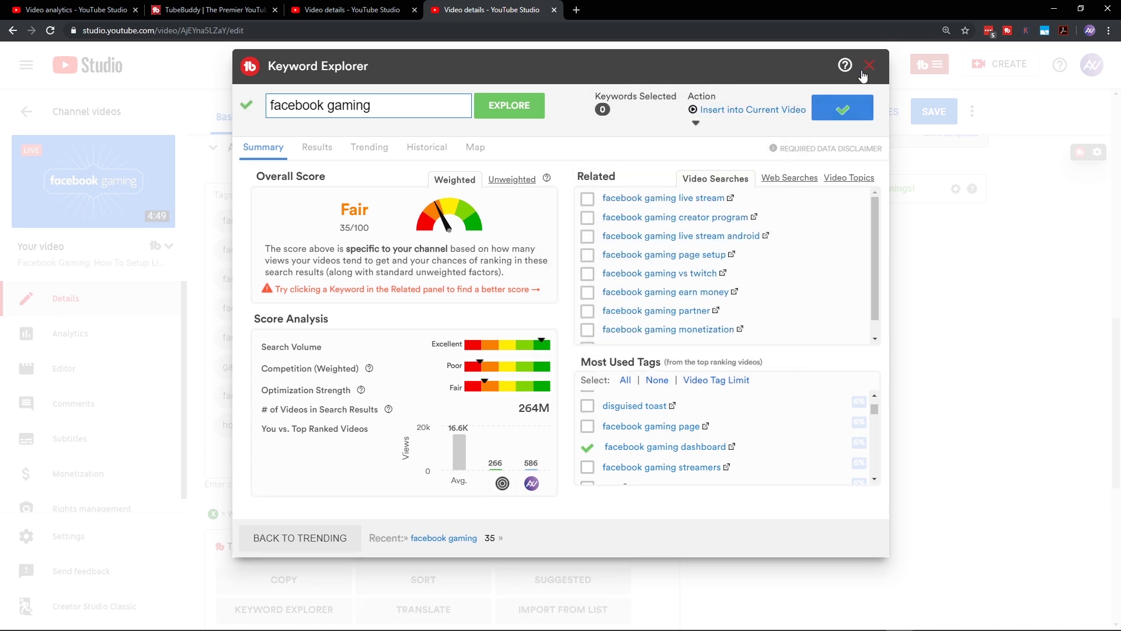
{"action": "left_click", "coordinate": [869, 66]}
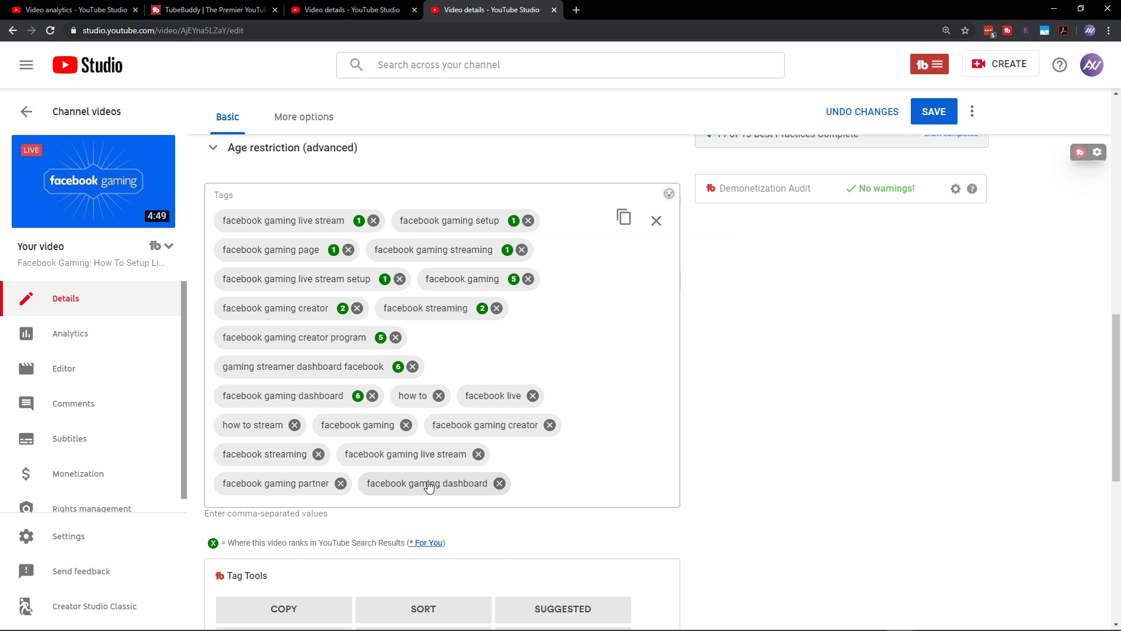
{"action": "left_click", "coordinate": [565, 469]}
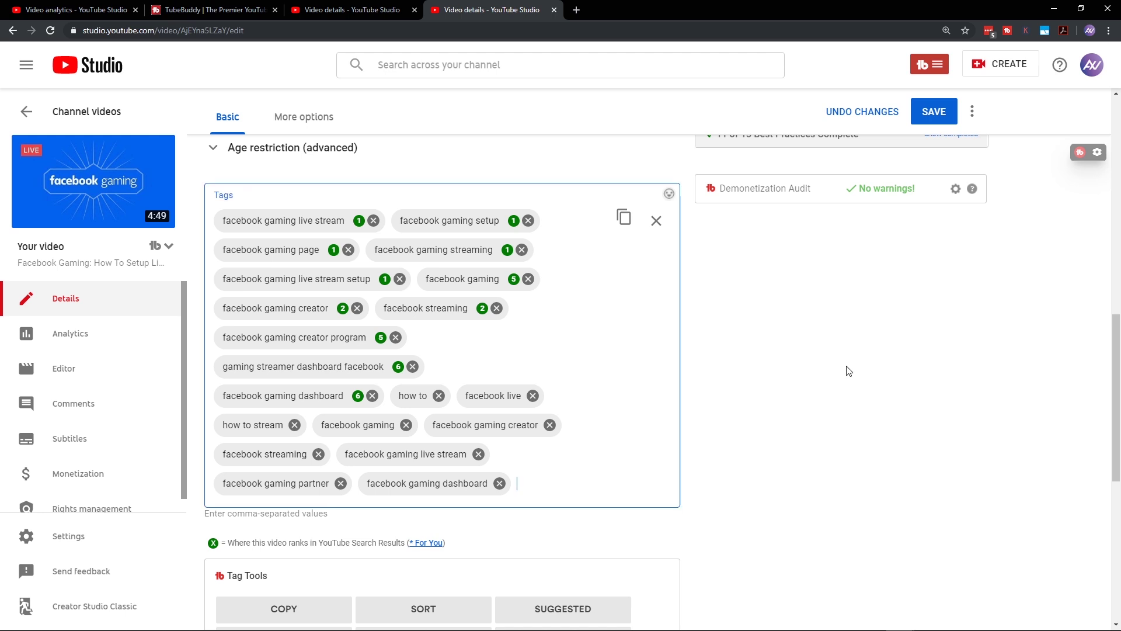
Scroll down to the Recommended Tags panel and point out its suggestion list with arrows.
{"action": "scroll", "coordinate": [841, 374], "scroll_direction": "down", "scroll_amount": 5}
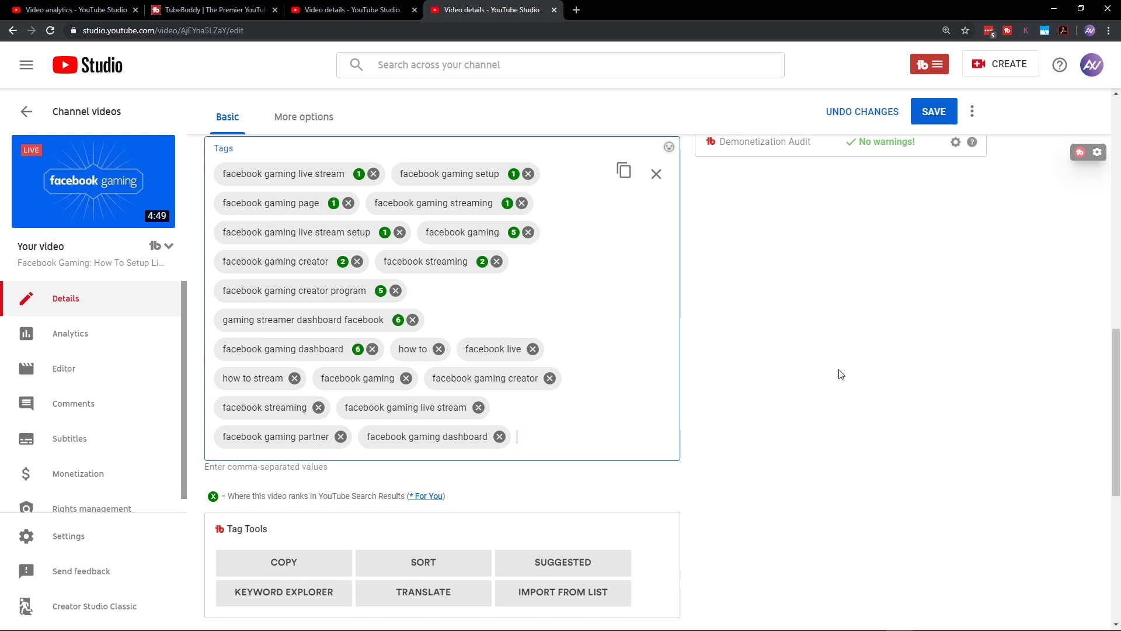
{"action": "scroll", "coordinate": [842, 374], "scroll_direction": "down", "scroll_amount": 2}
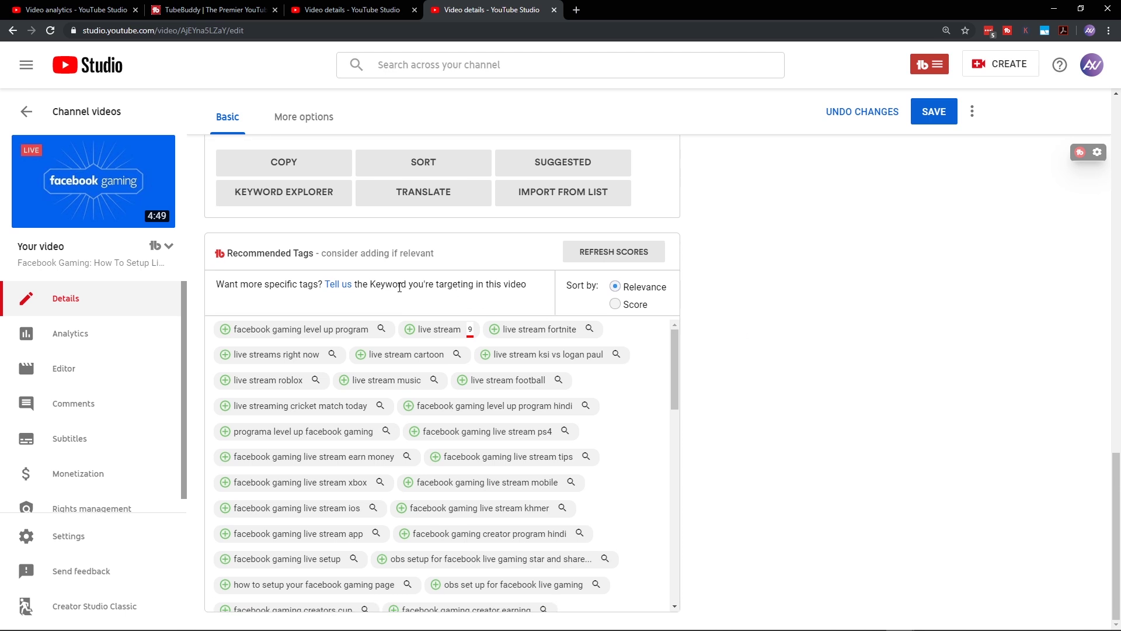
{"action": "triple_click", "coordinate": [259, 255]}
{"action": "left_click", "coordinate": [785, 288]}
{"action": "scroll", "coordinate": [844, 296], "scroll_direction": "up", "scroll_amount": 6}
{"action": "scroll", "coordinate": [568, 311], "scroll_direction": "up", "scroll_amount": 2}
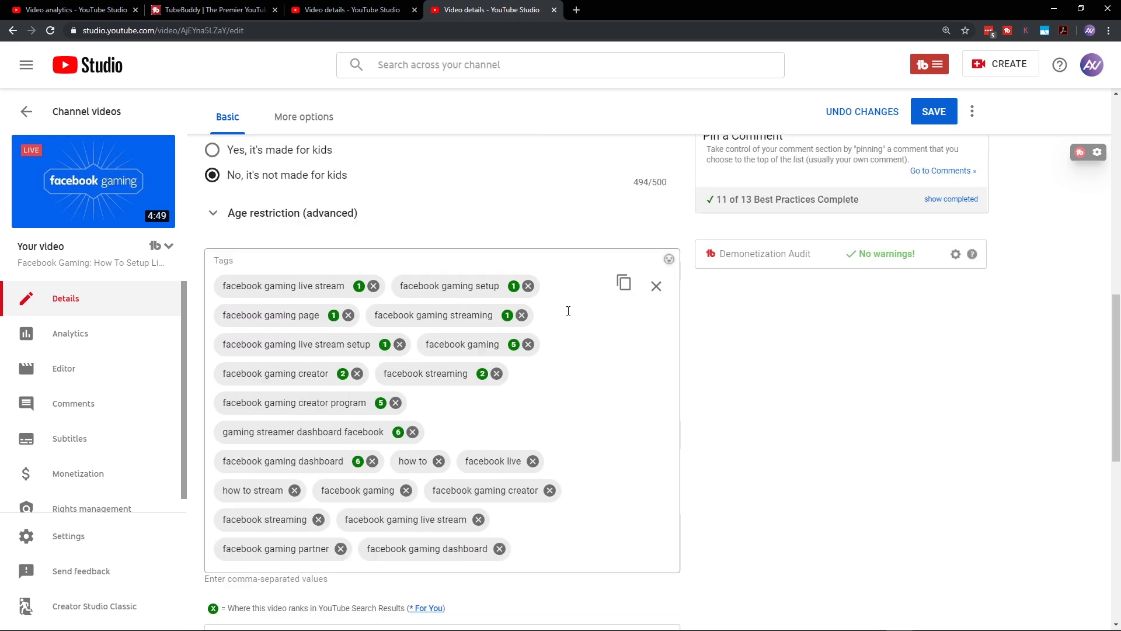
{"action": "scroll", "coordinate": [568, 310], "scroll_direction": "up", "scroll_amount": 8}
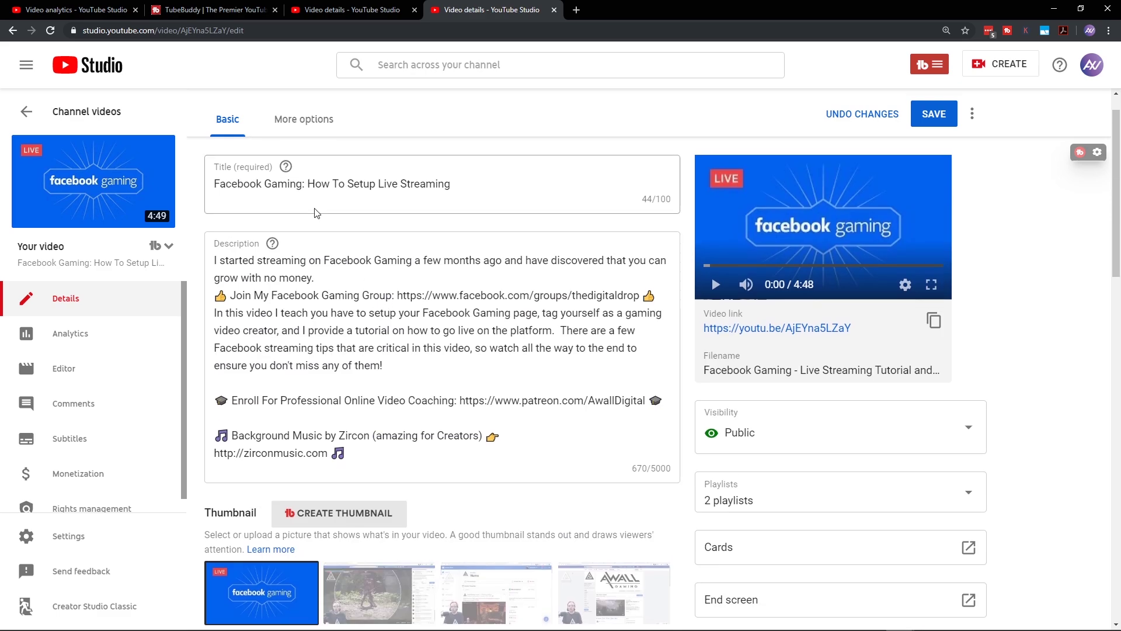
{"action": "scroll", "coordinate": [592, 412], "scroll_direction": "down", "scroll_amount": 12}
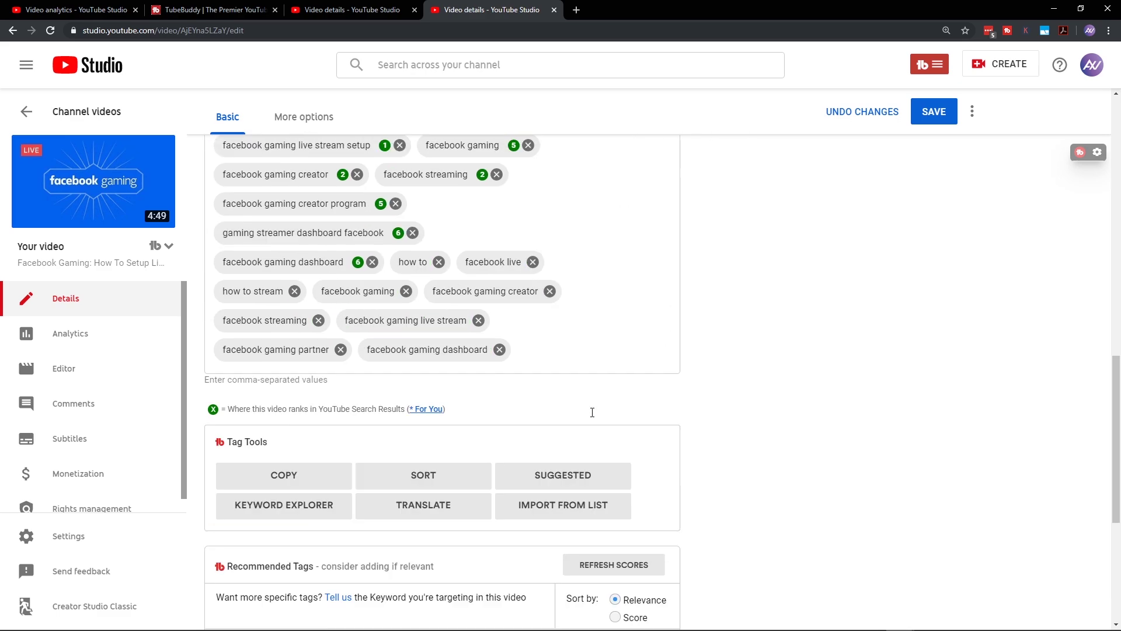
{"action": "scroll", "coordinate": [593, 412], "scroll_direction": "down", "scroll_amount": 5}
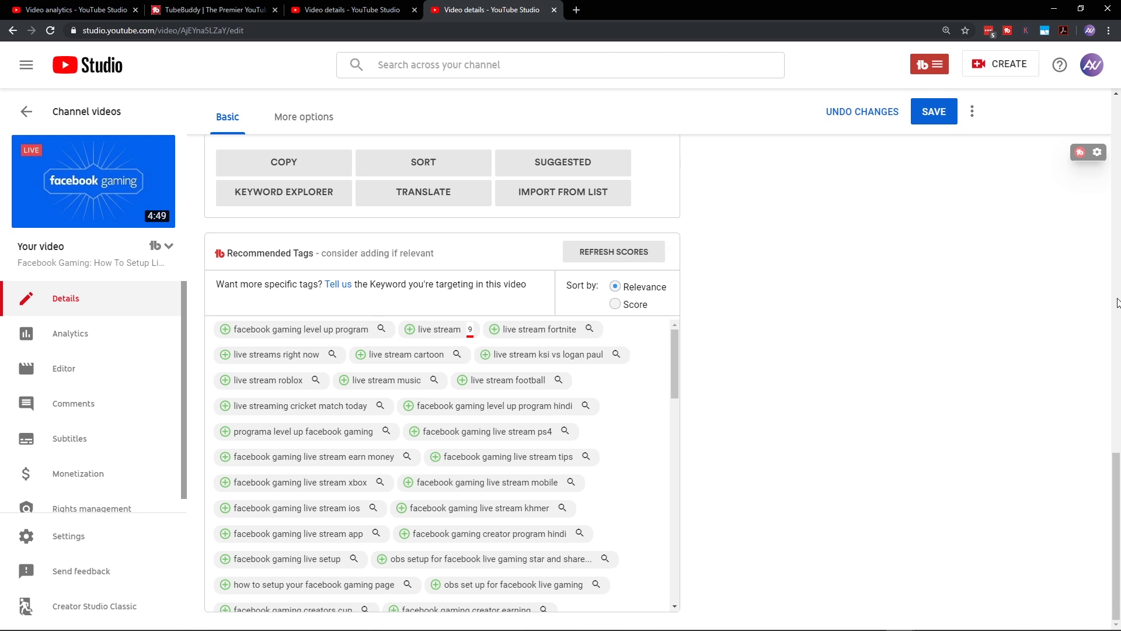
{"action": "left_click_drag", "start_coordinate": [907, 239], "coordinate": [680, 402]}
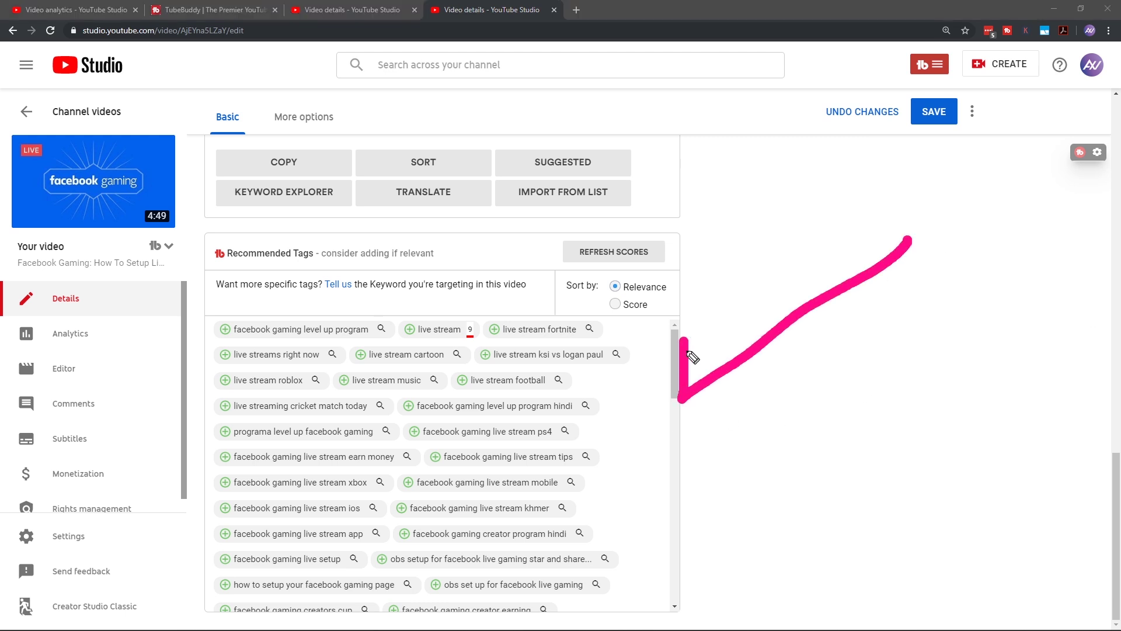
{"action": "mouse_move", "coordinate": [685, 338]}
{"action": "left_mouse_down"}
{"action": "mouse_move", "coordinate": [767, 427]}
{"action": "mouse_move", "coordinate": [706, 373]}
{"action": "mouse_move", "coordinate": [709, 394]}
{"action": "mouse_move", "coordinate": [727, 403]}
{"action": "mouse_move", "coordinate": [711, 363]}
{"action": "mouse_move", "coordinate": [685, 367]}
{"action": "mouse_move", "coordinate": [697, 358]}
{"action": "left_mouse_up"}
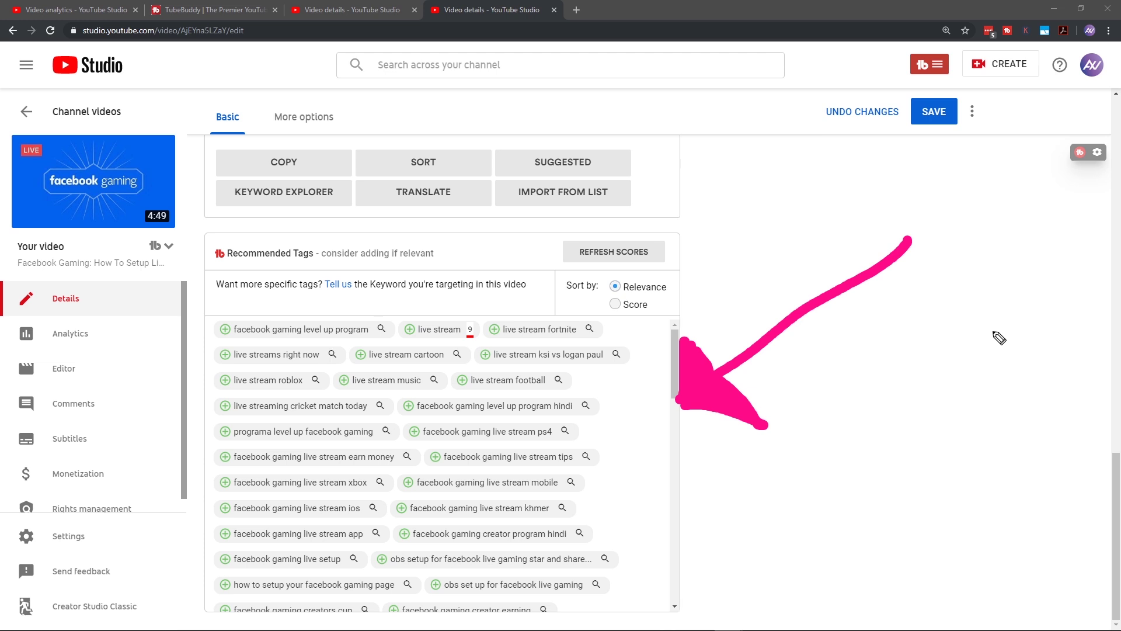
{"action": "key", "text": "Escape"}
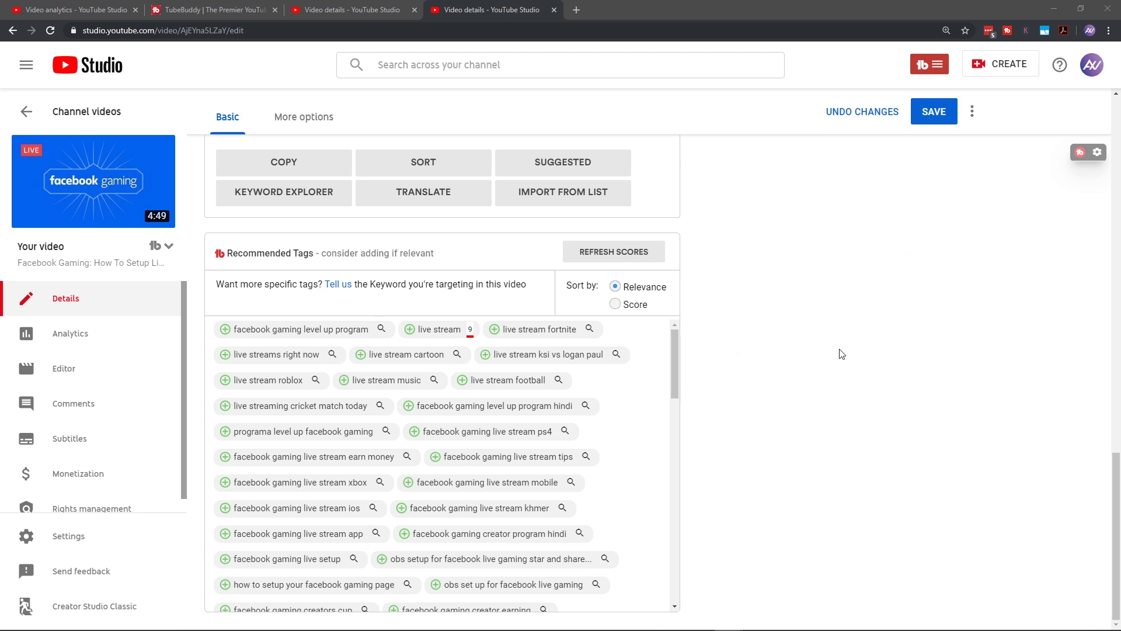
Add facebook gaming level up program, live stream earn money and live stream app as tags.
{"action": "left_click", "coordinate": [225, 329]}
{"action": "scroll", "coordinate": [581, 368], "scroll_direction": "up", "scroll_amount": 6}
{"action": "scroll", "coordinate": [663, 443], "scroll_direction": "down", "scroll_amount": 6}
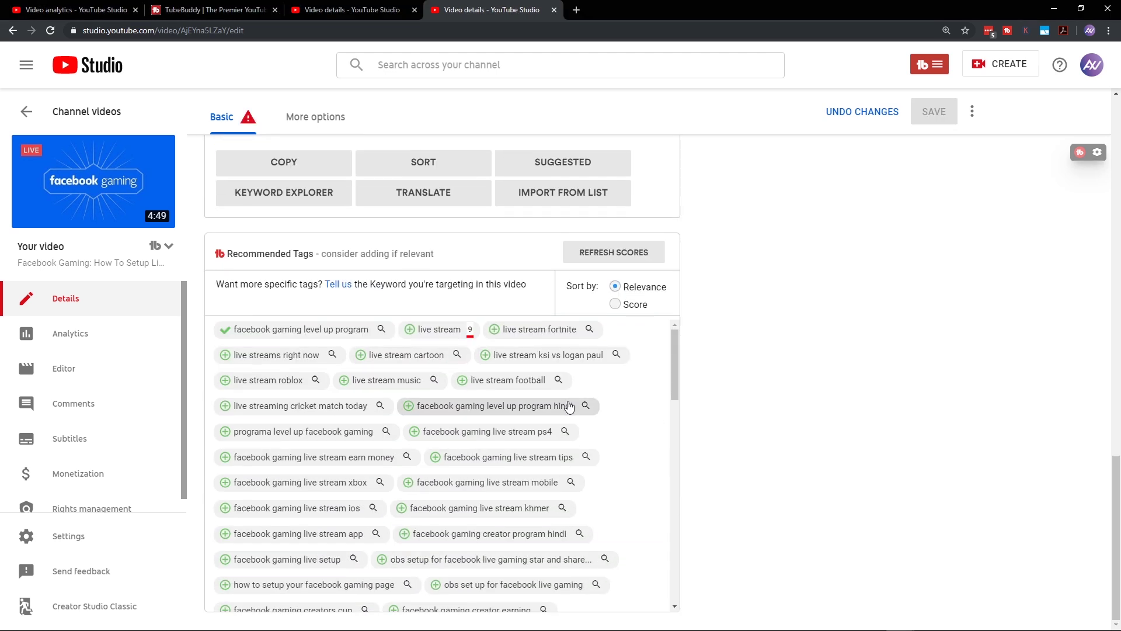
{"action": "scroll", "coordinate": [344, 323], "scroll_direction": "up", "scroll_amount": 4}
{"action": "scroll", "coordinate": [493, 395], "scroll_direction": "down", "scroll_amount": 4}
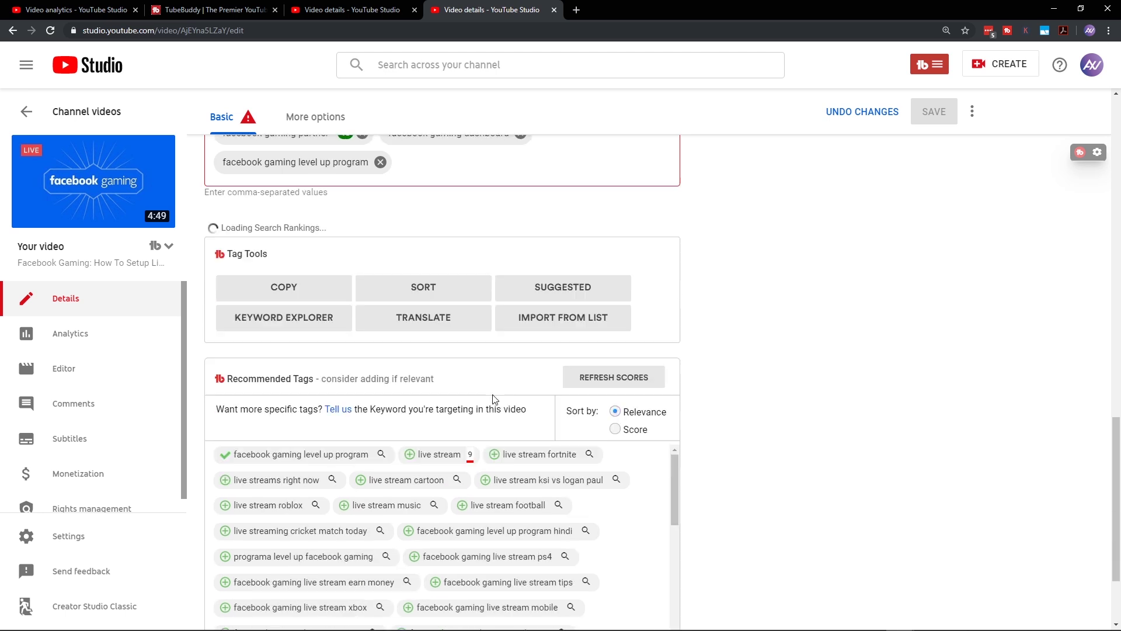
{"action": "scroll", "coordinate": [512, 393], "scroll_direction": "down", "scroll_amount": 1}
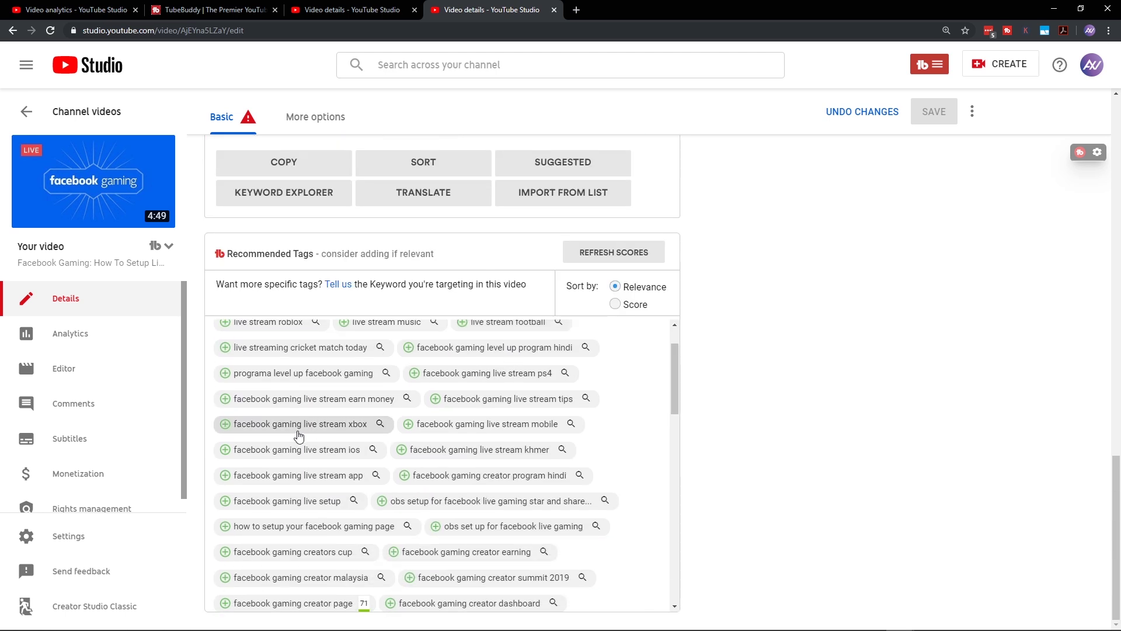
{"action": "left_click", "coordinate": [225, 398]}
{"action": "scroll", "coordinate": [403, 427], "scroll_direction": "up", "scroll_amount": 4}
{"action": "scroll", "coordinate": [605, 441], "scroll_direction": "down", "scroll_amount": 4}
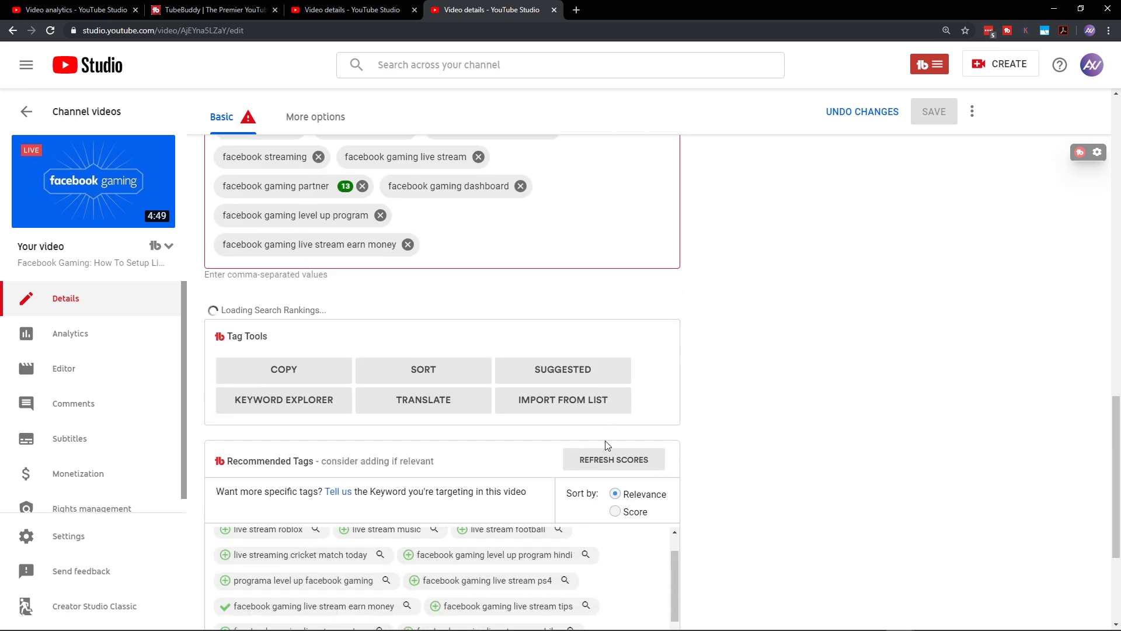
{"action": "scroll", "coordinate": [612, 435], "scroll_direction": "down", "scroll_amount": 1}
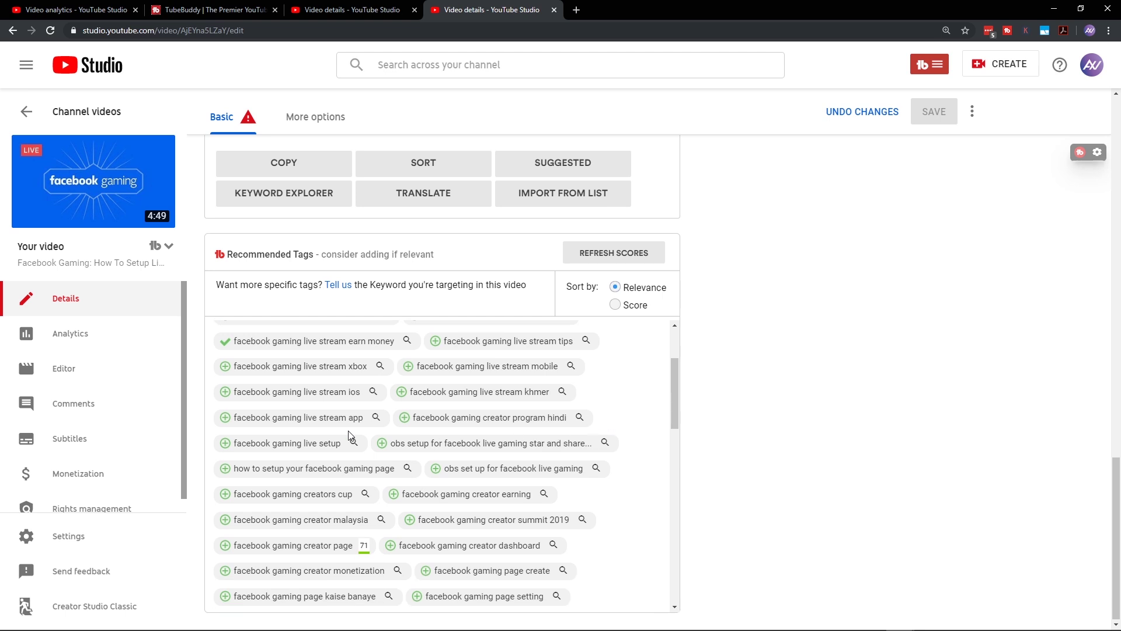
{"action": "left_click", "coordinate": [225, 417]}
{"action": "scroll", "coordinate": [846, 449], "scroll_direction": "up", "scroll_amount": 1}
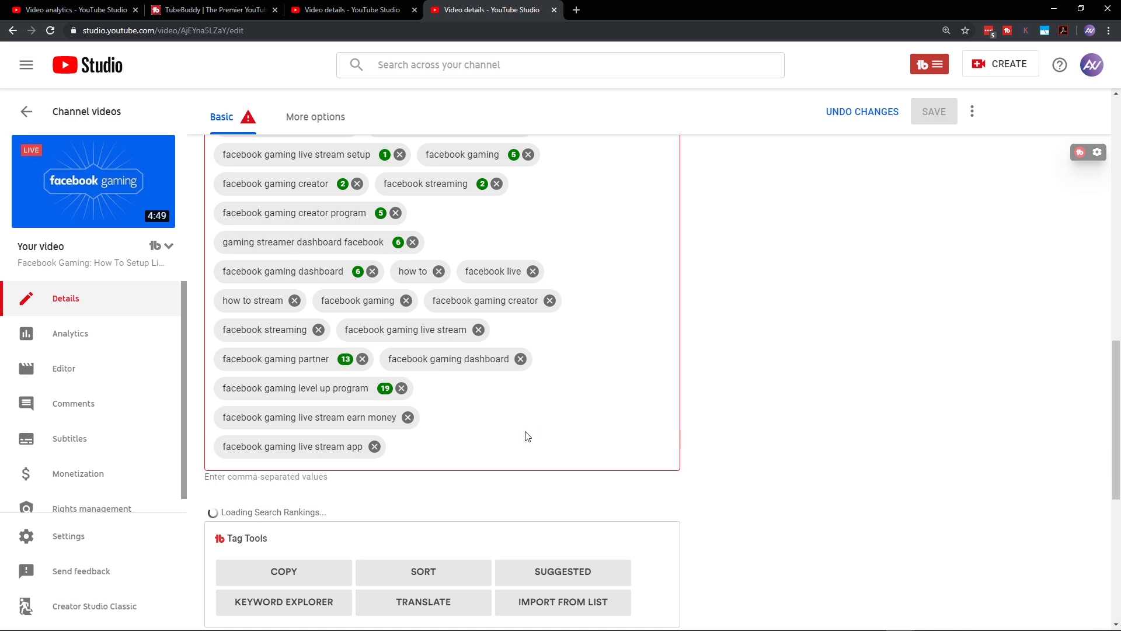
{"action": "scroll", "coordinate": [525, 436], "scroll_direction": "up", "scroll_amount": 1}
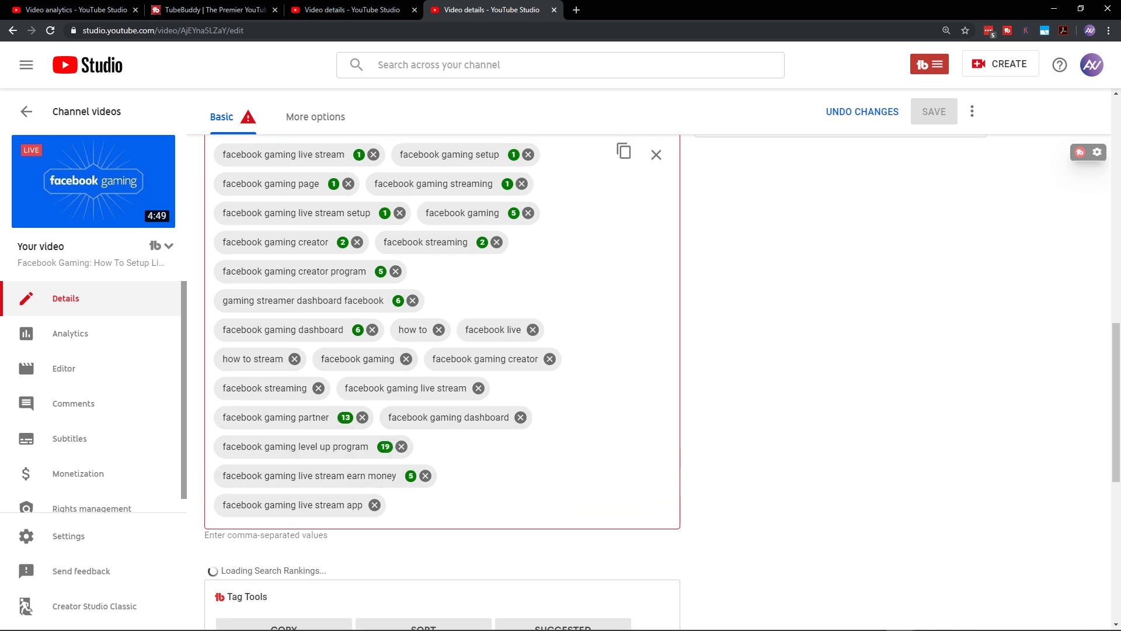
Point out the updated 23-tag list in the Tags box with an arrow and line.
{"action": "mouse_move", "coordinate": [834, 250]}
{"action": "left_mouse_down"}
{"action": "mouse_move", "coordinate": [763, 280]}
{"action": "mouse_move", "coordinate": [746, 275]}
{"action": "mouse_move", "coordinate": [762, 302]}
{"action": "left_mouse_up"}
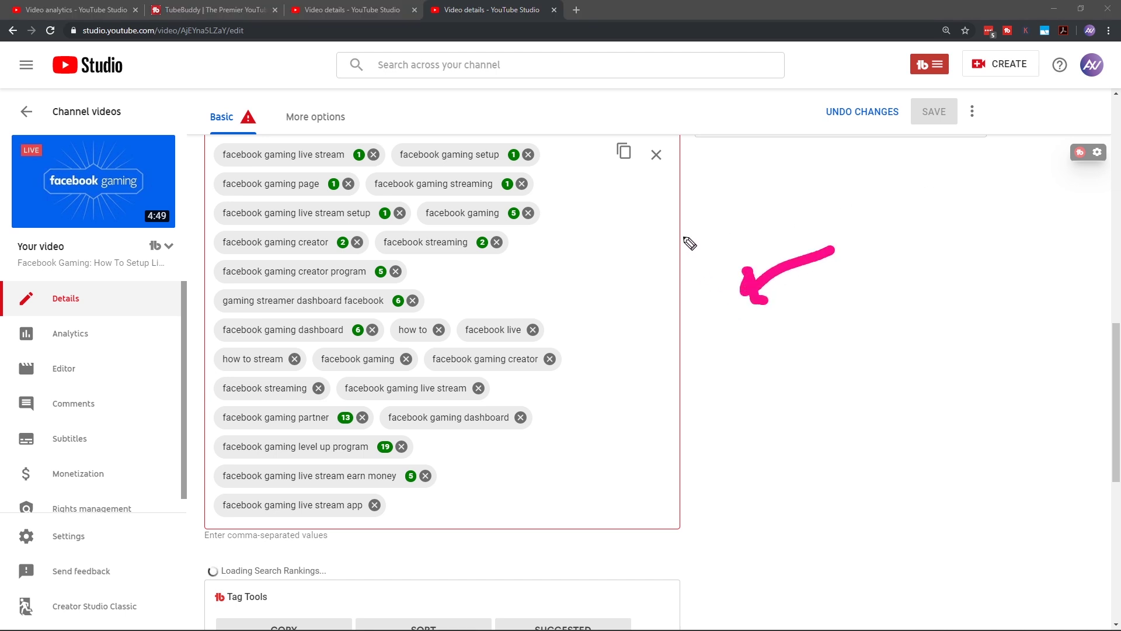
{"action": "mouse_move", "coordinate": [682, 236]}
{"action": "left_mouse_down"}
{"action": "mouse_move", "coordinate": [680, 565]}
{"action": "mouse_move", "coordinate": [320, 567]}
{"action": "mouse_move", "coordinate": [196, 479]}
{"action": "mouse_move", "coordinate": [188, 125]}
{"action": "left_mouse_up"}
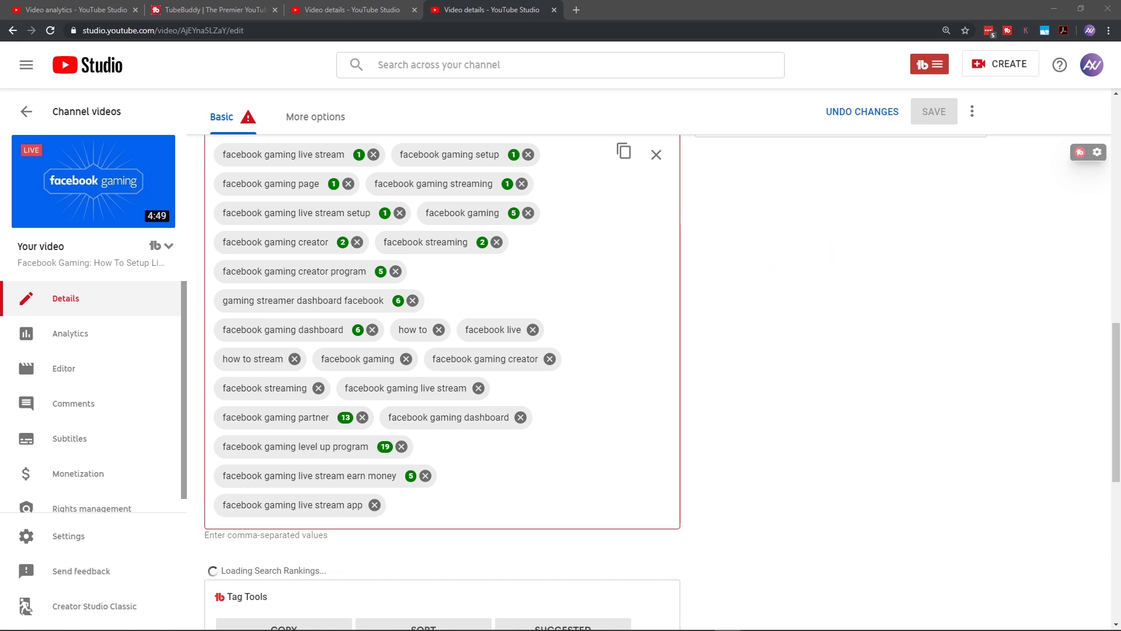
{"action": "scroll", "coordinate": [864, 300], "scroll_direction": "up", "scroll_amount": 15}
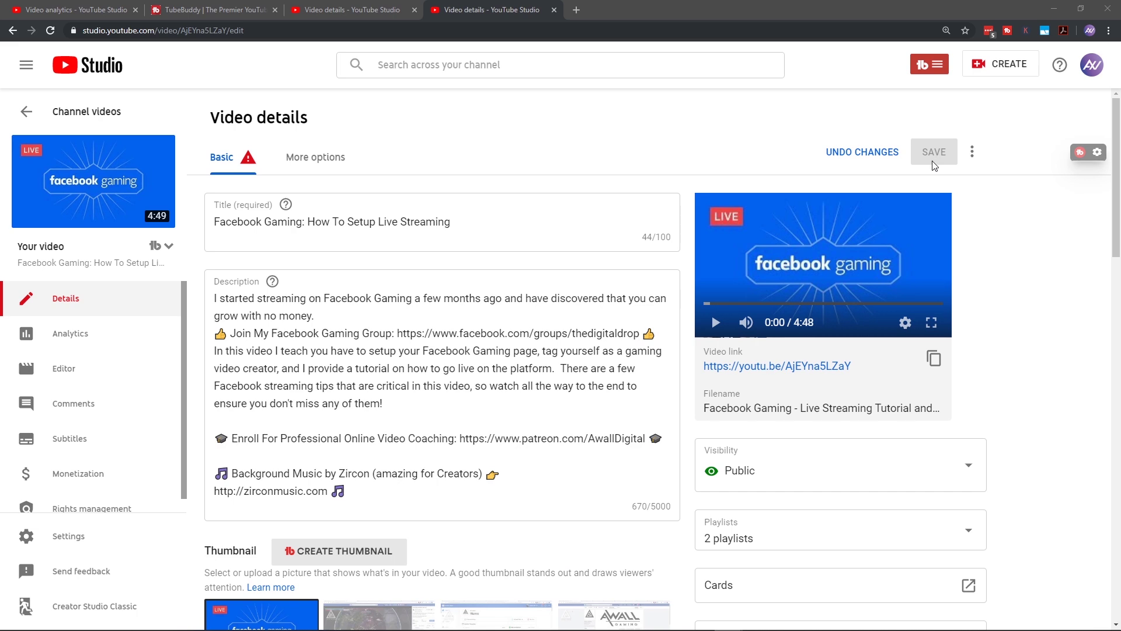
Reload the details page and confirm, discarding the unsaved tag additions.
{"action": "scroll", "coordinate": [985, 372], "scroll_direction": "down", "scroll_amount": 15}
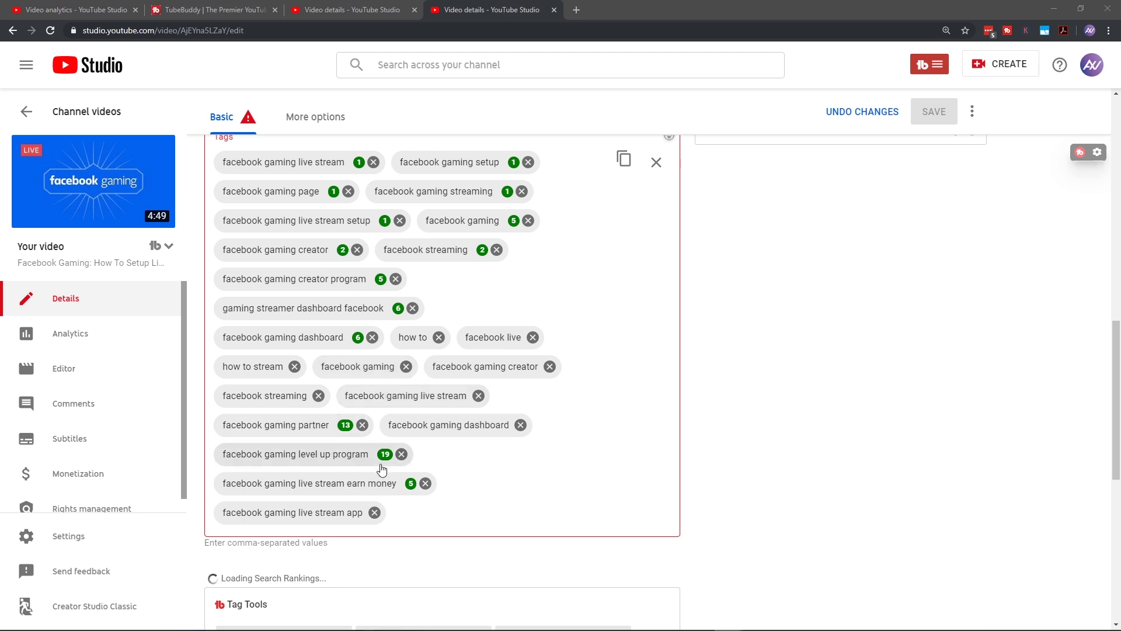
{"action": "left_click", "coordinate": [53, 31]}
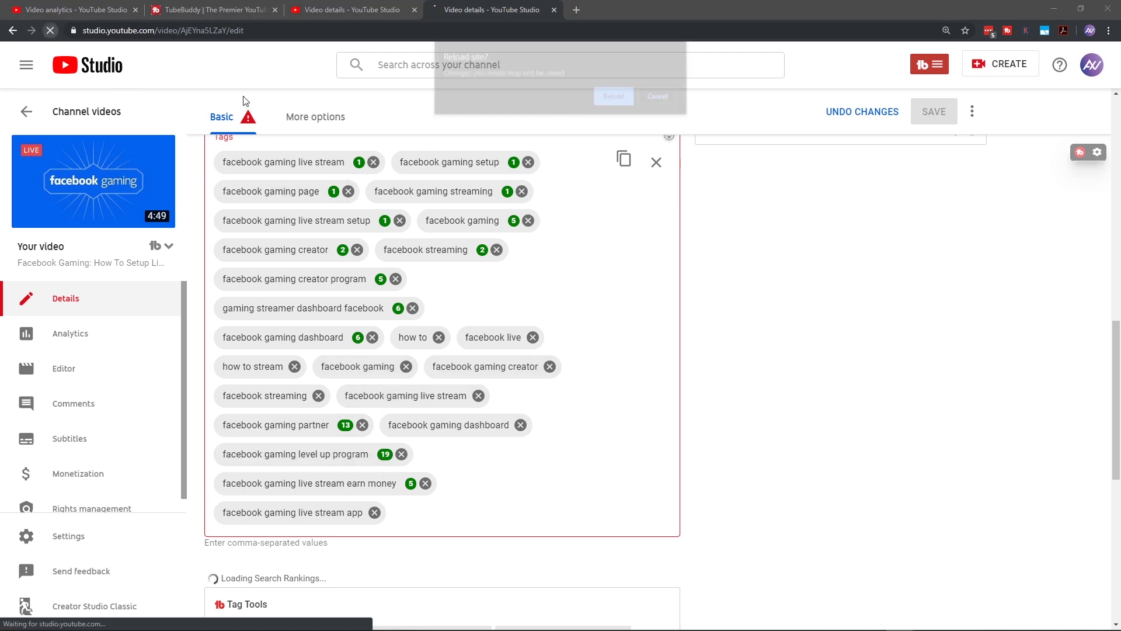
{"action": "left_click", "coordinate": [623, 98]}
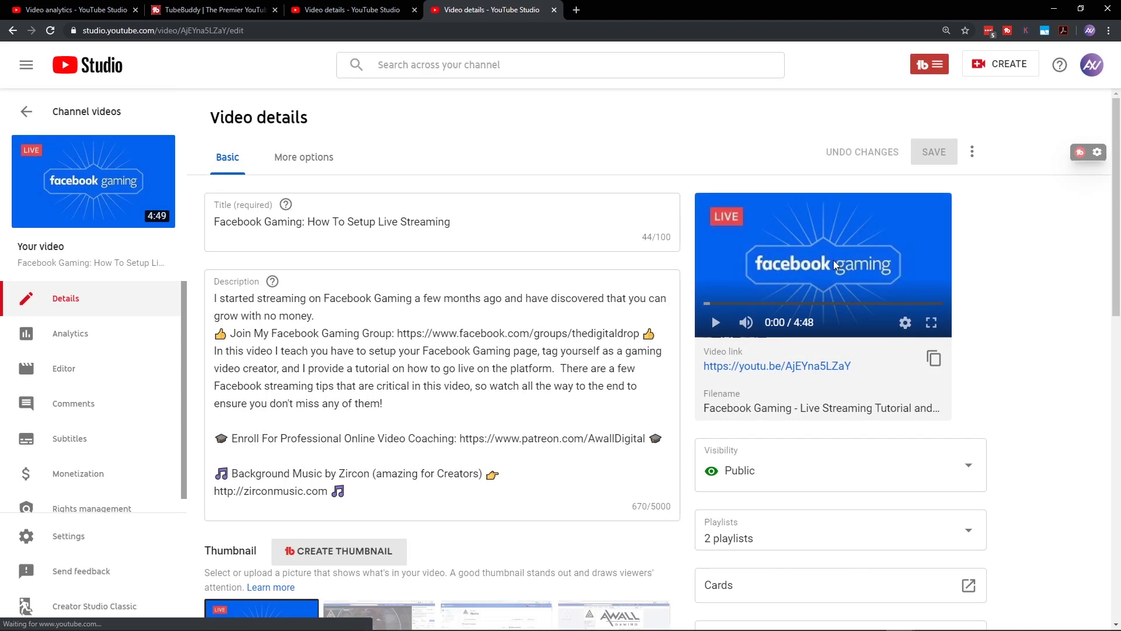
Switch to the Facebook Gaming video's analytics tab with Ctrl+1.
{"action": "scroll", "coordinate": [686, 304], "scroll_direction": "down", "scroll_amount": 1}
{"action": "scroll", "coordinate": [686, 304], "scroll_direction": "down", "scroll_amount": 10}
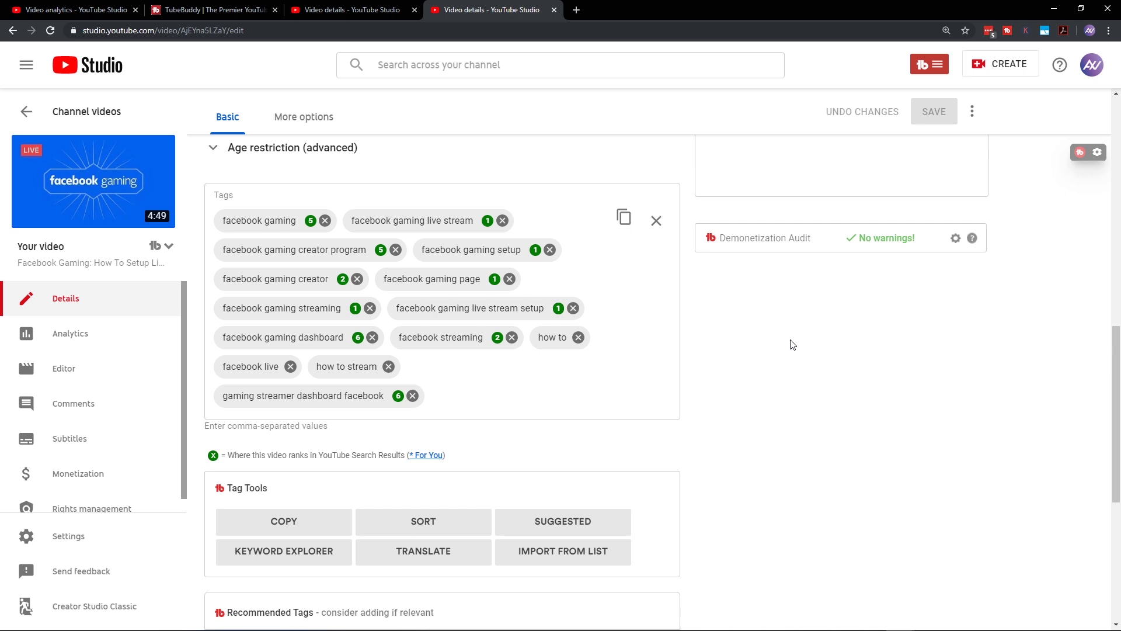
{"action": "key", "text": "ctrl+1"}
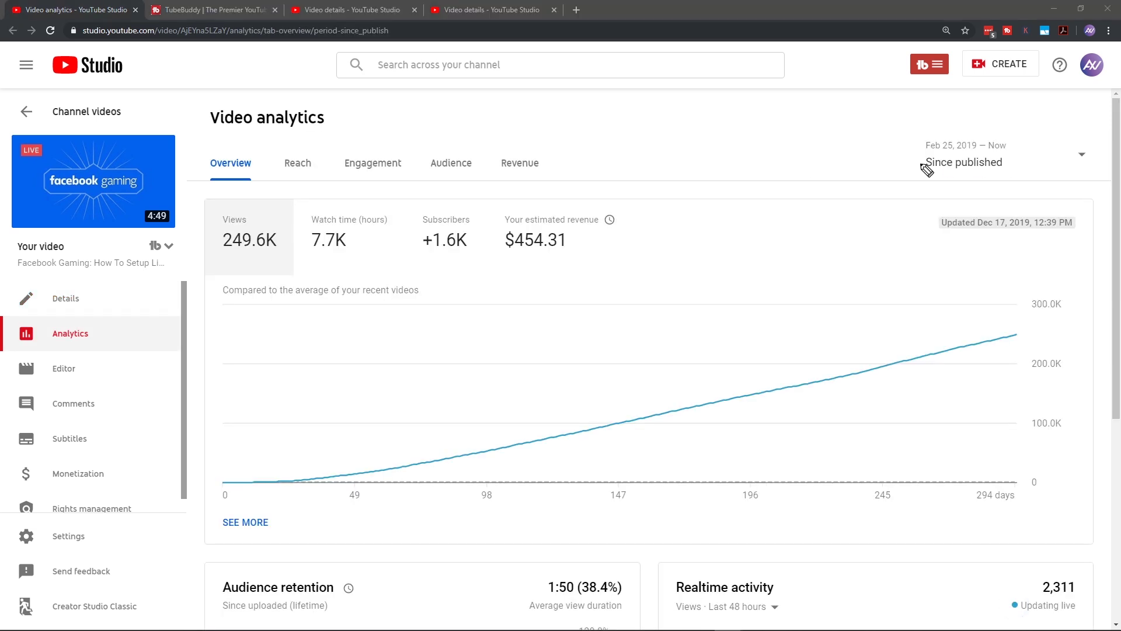
Underline the views, watch time, subscriber and realtime figures, clear the marks, then bring up the TubeBuddy website.
{"action": "left_click_drag", "start_coordinate": [218, 262], "coordinate": [582, 269]}
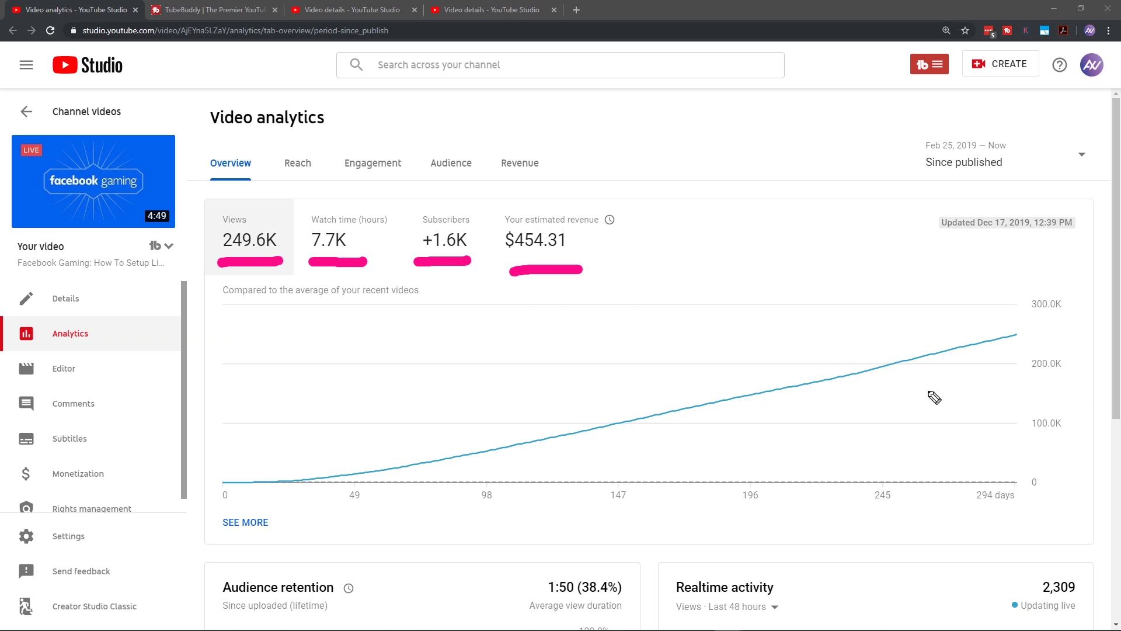
{"action": "mouse_move", "coordinate": [955, 591]}
{"action": "left_mouse_down"}
{"action": "mouse_move", "coordinate": [1035, 591]}
{"action": "mouse_move", "coordinate": [1027, 584]}
{"action": "mouse_move", "coordinate": [1021, 605]}
{"action": "left_mouse_up"}
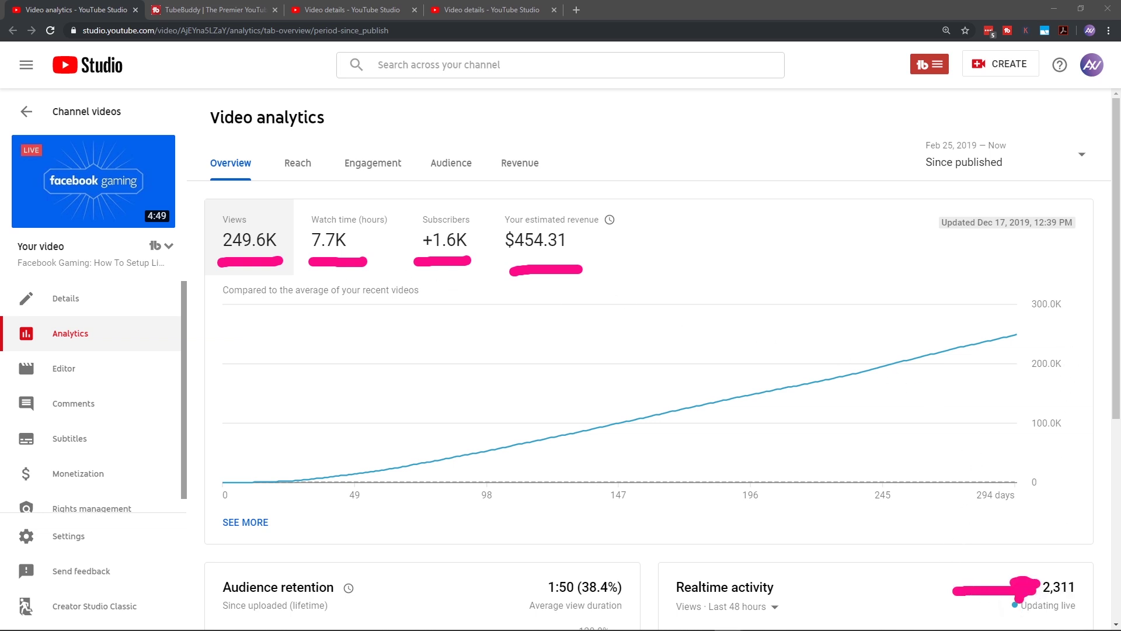
{"action": "key", "text": "Escape"}
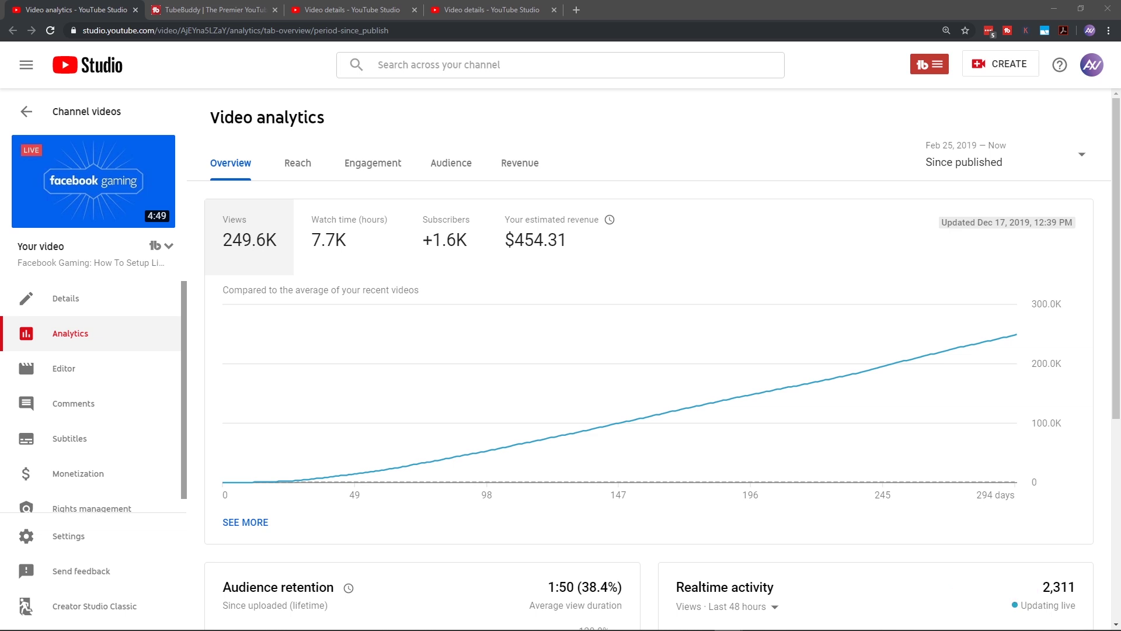
{"action": "left_click", "coordinate": [229, 7]}
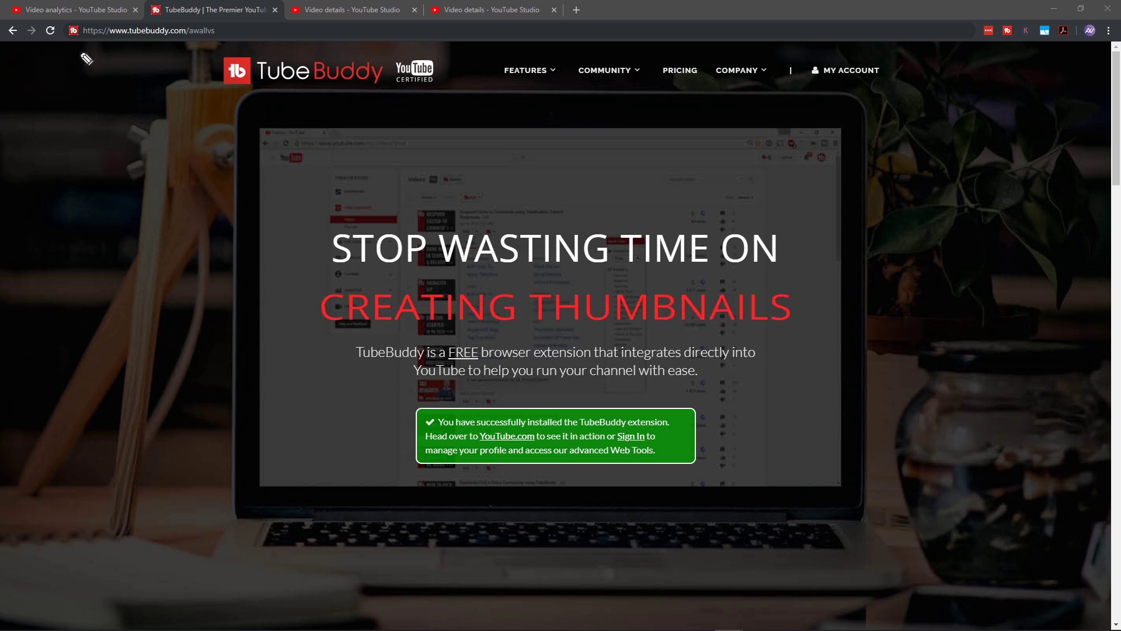
{"action": "left_click_drag", "start_coordinate": [69, 75], "coordinate": [213, 74]}
{"action": "mouse_move", "coordinate": [133, 207]}
{"action": "left_mouse_down"}
{"action": "mouse_move", "coordinate": [142, 98]}
{"action": "mouse_move", "coordinate": [167, 129]}
{"action": "left_mouse_up"}
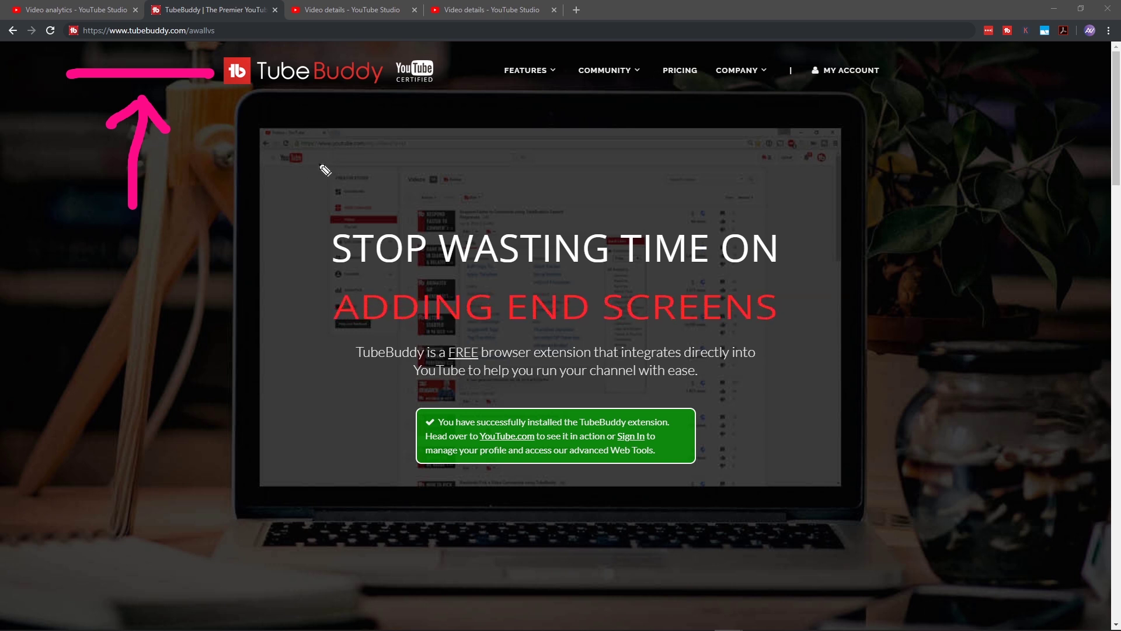
{"action": "key", "text": "Escape"}
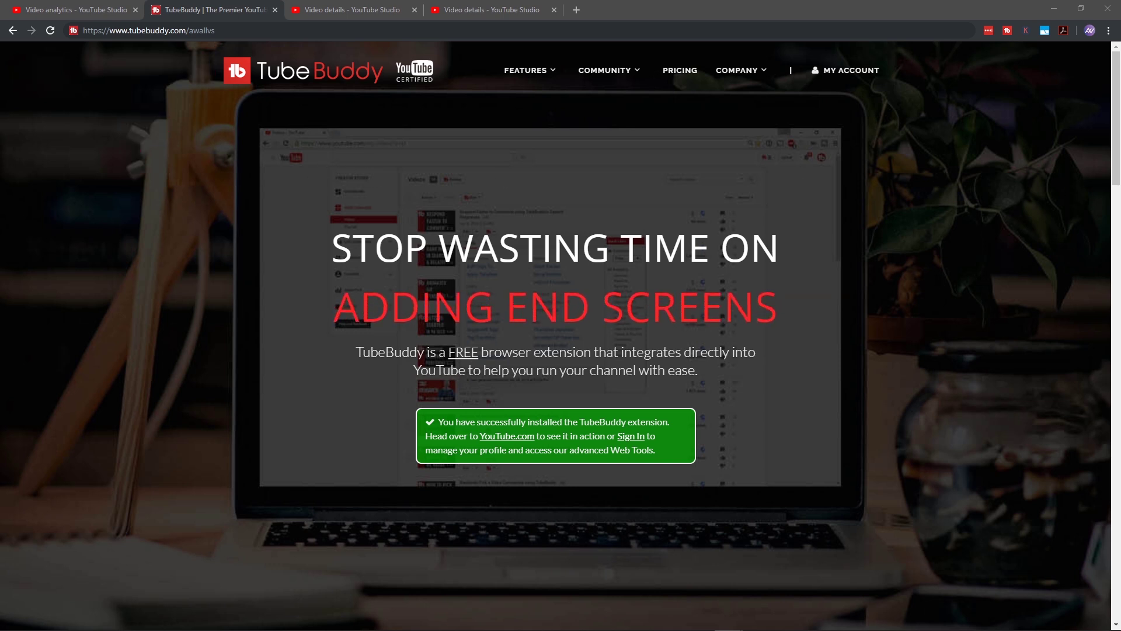